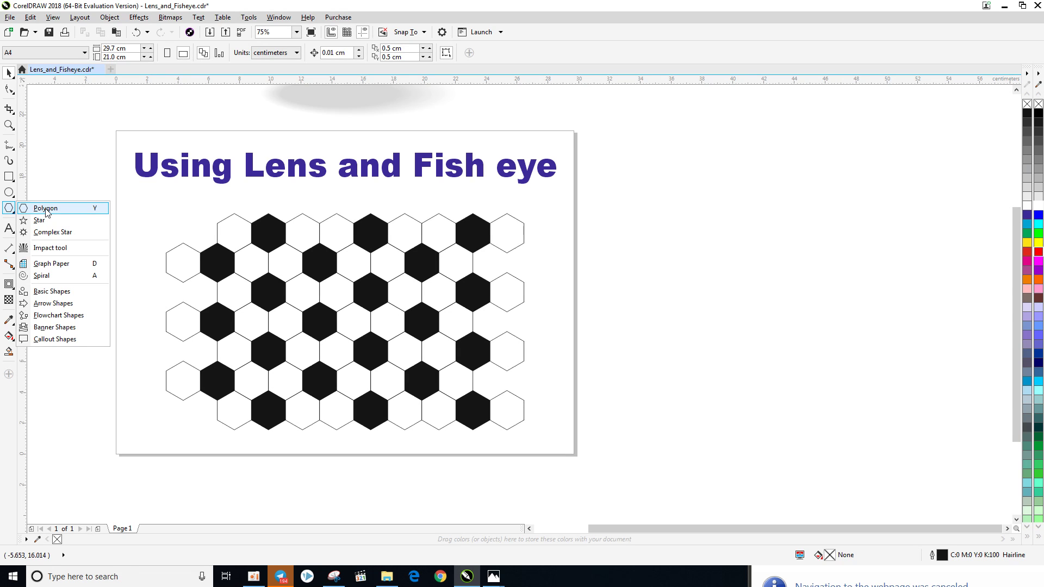
- Draw a five-sided polygon about 8.25 by 7.85 cm in the empty area beside the page
click(45, 208)
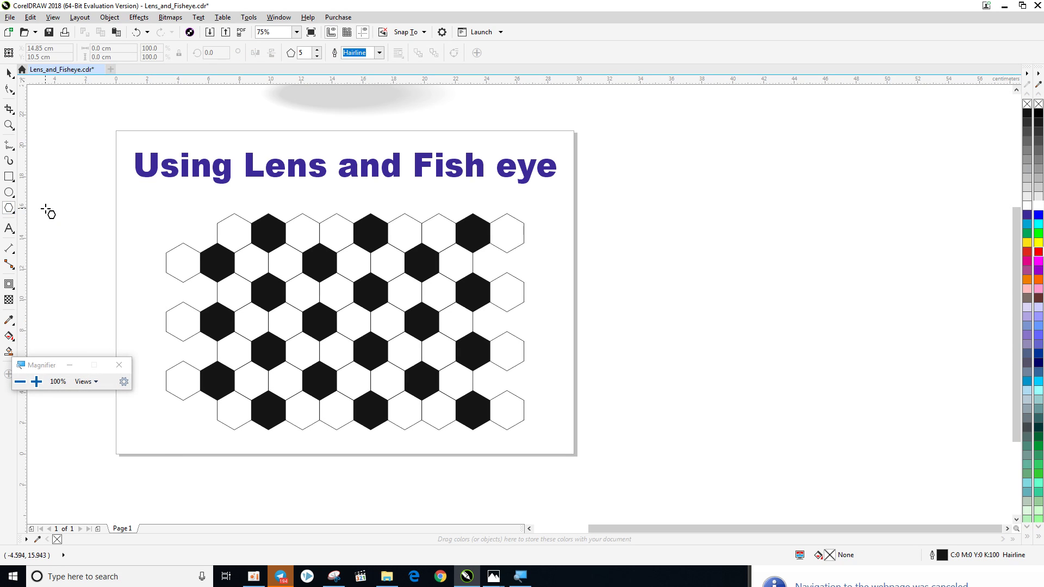
key(super+plus)
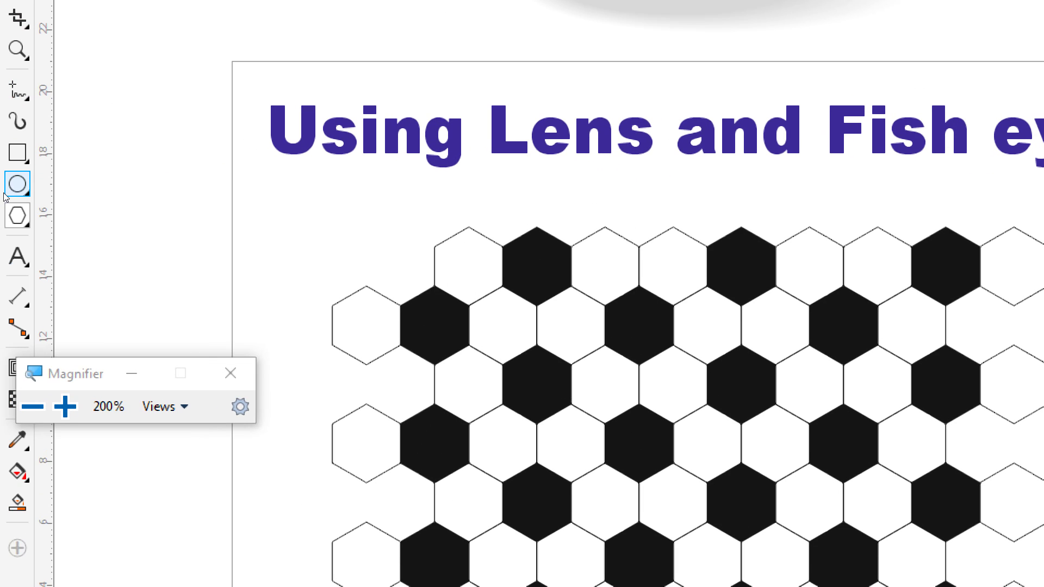
click(13, 216)
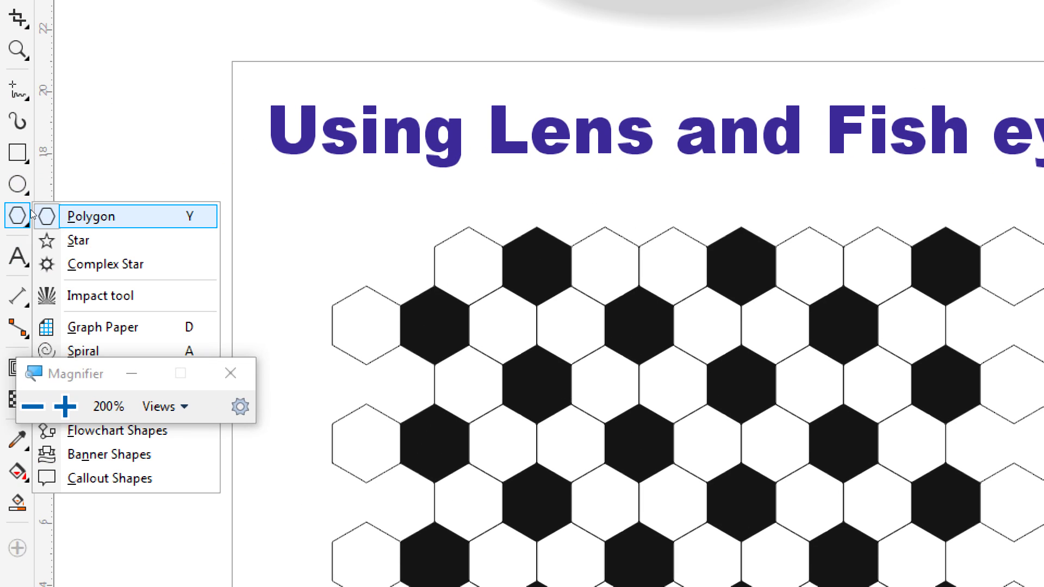
click(78, 213)
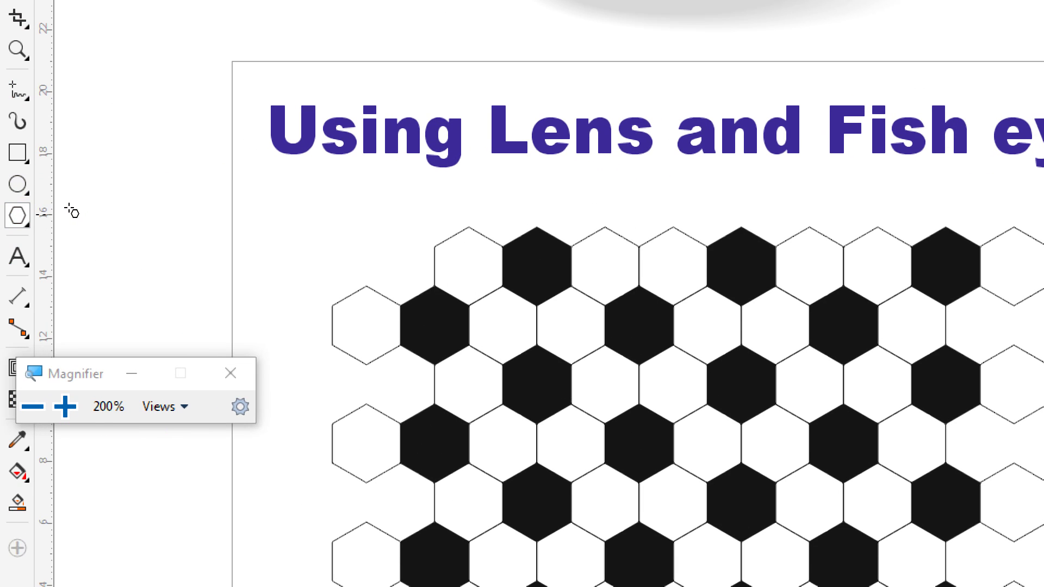
key(super+minus)
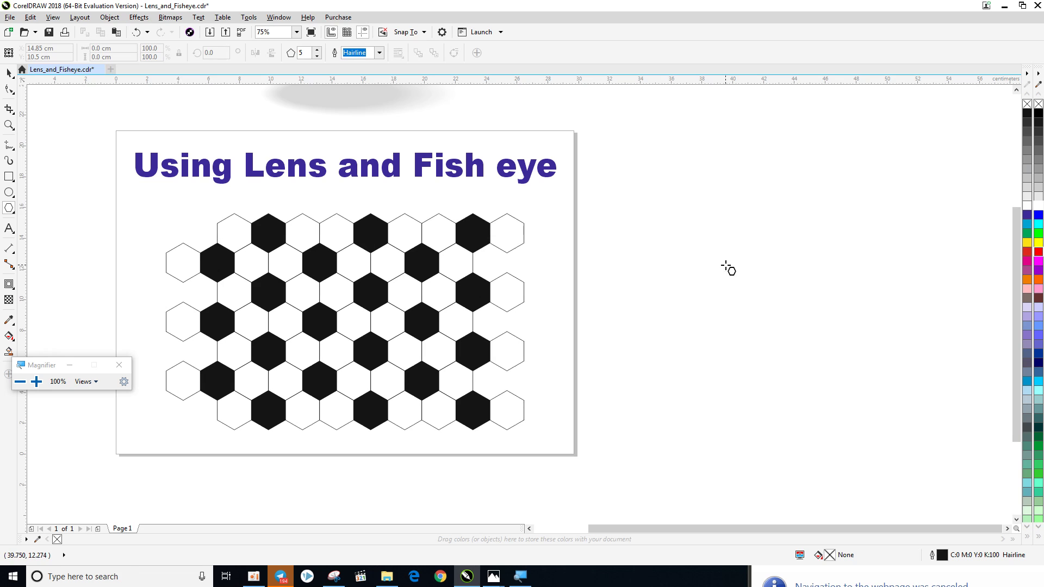
drag(657, 249, 789, 373)
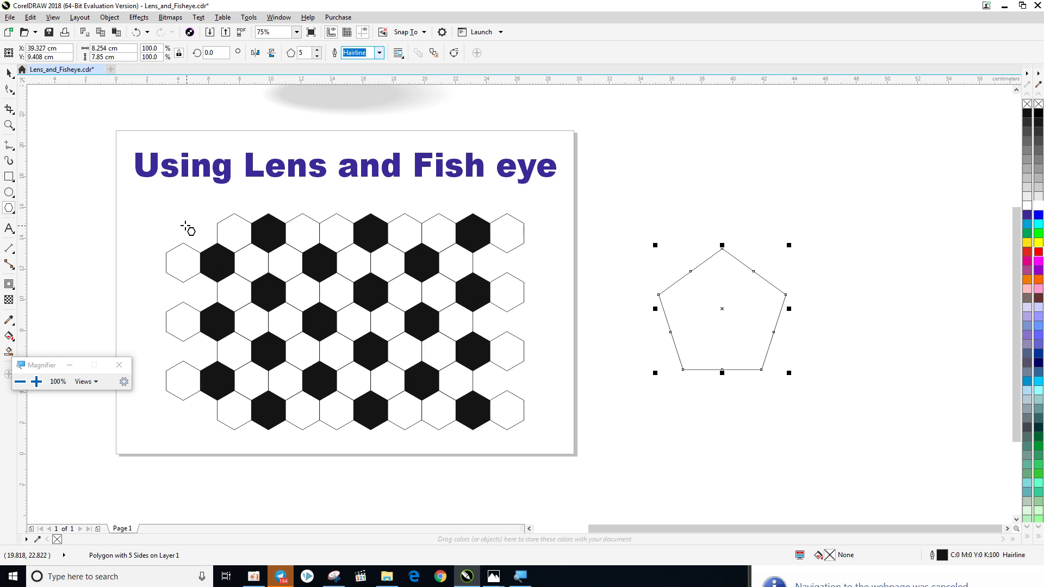
- Set the new polygon's number of sides to 6
scroll(234, 230, up, 4)
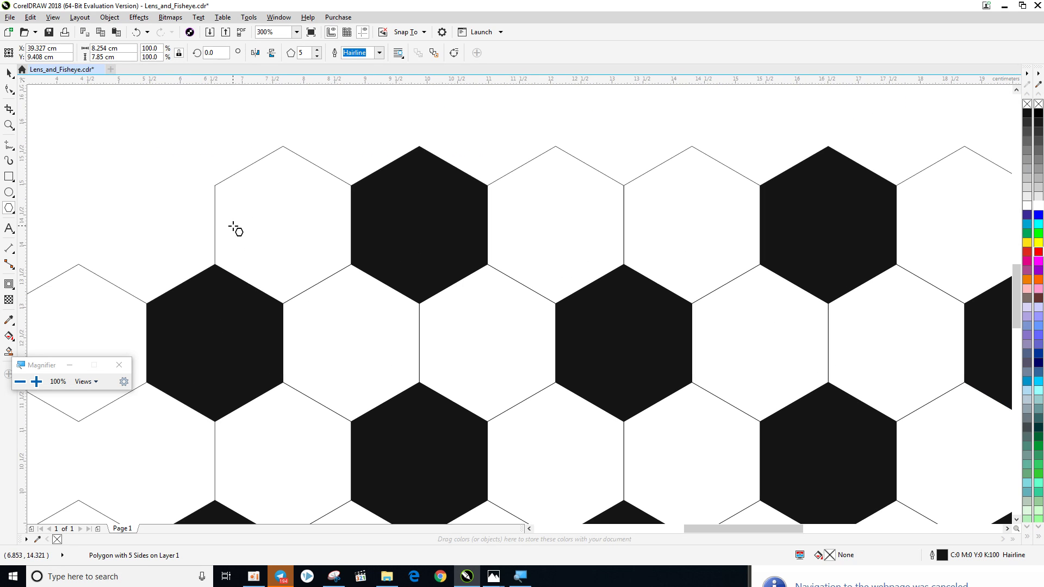
scroll(297, 267, down, 4)
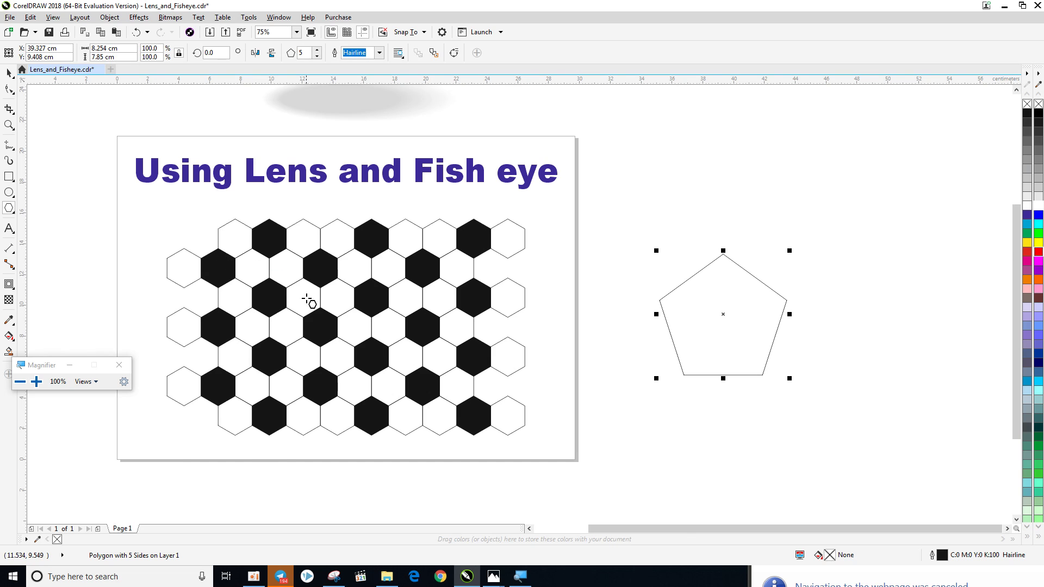
scroll(316, 273, up, 2)
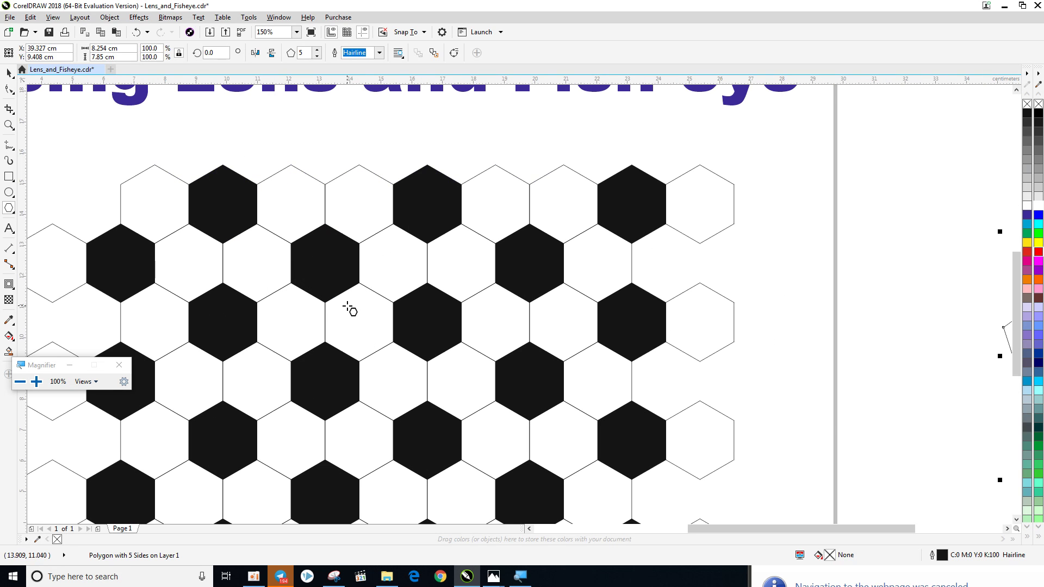
drag(259, 253, 359, 275)
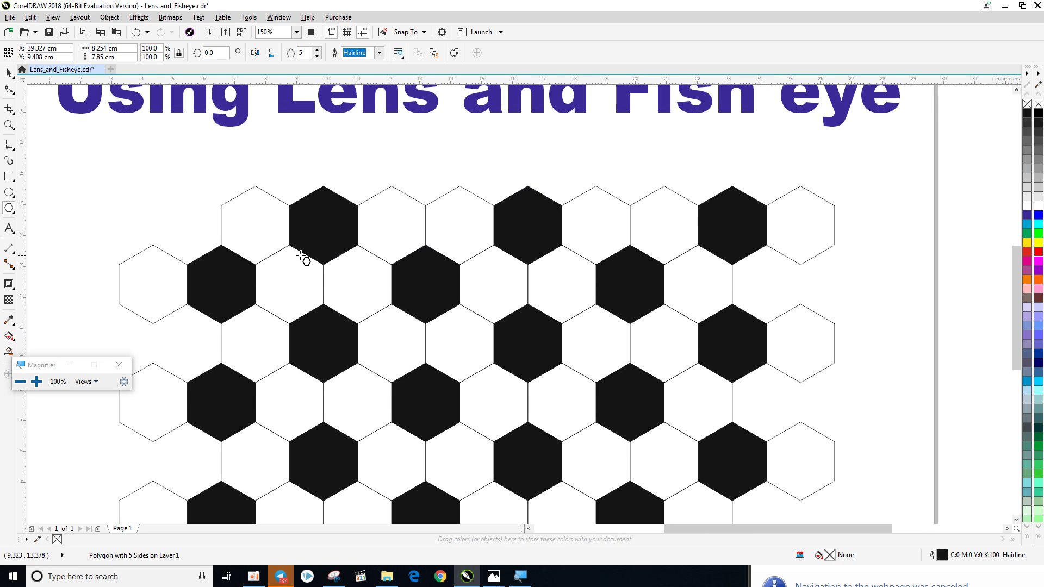
scroll(271, 251, down, 2)
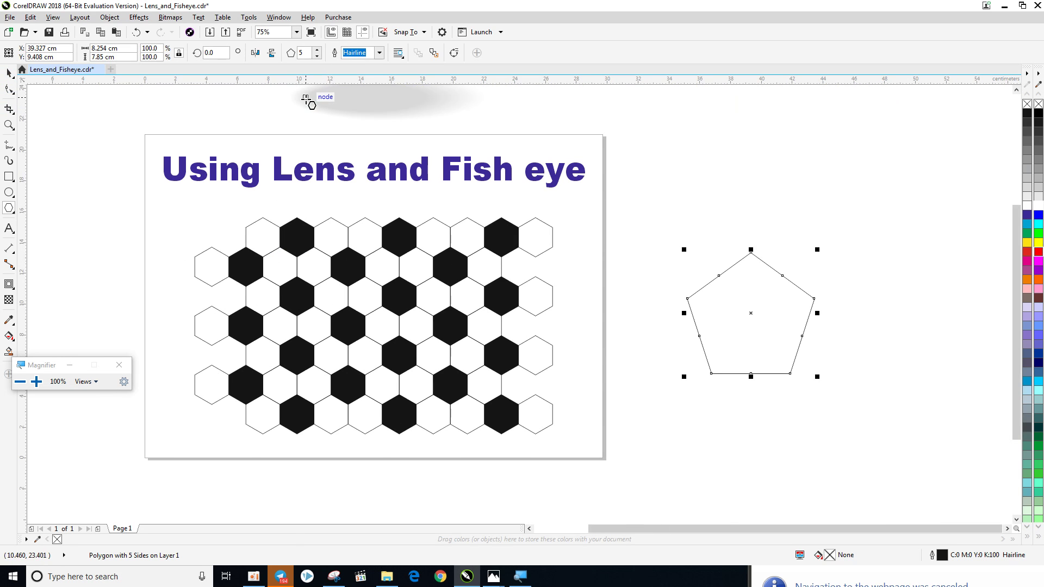
key(super+plus)
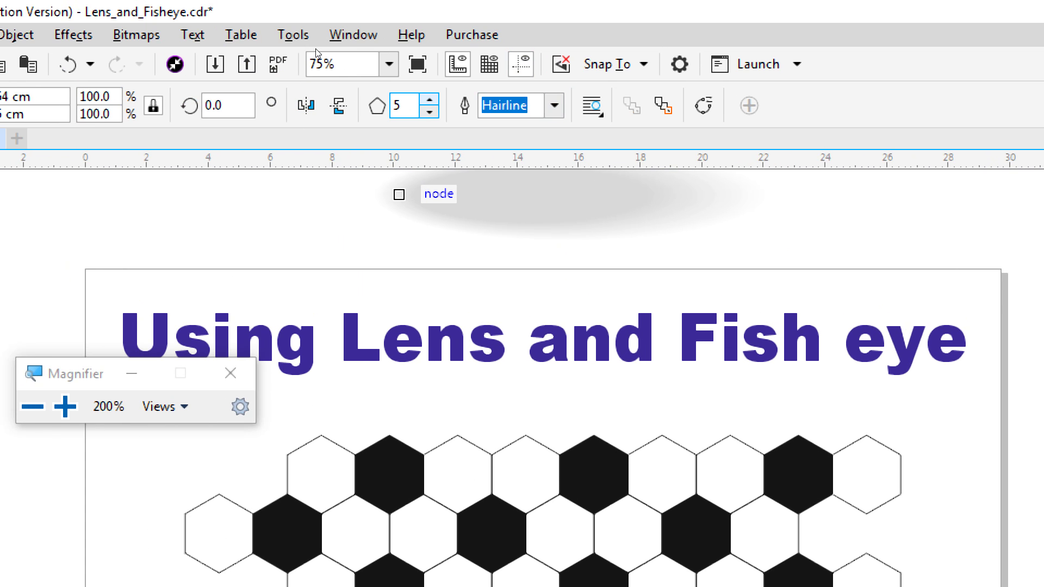
click(429, 100)
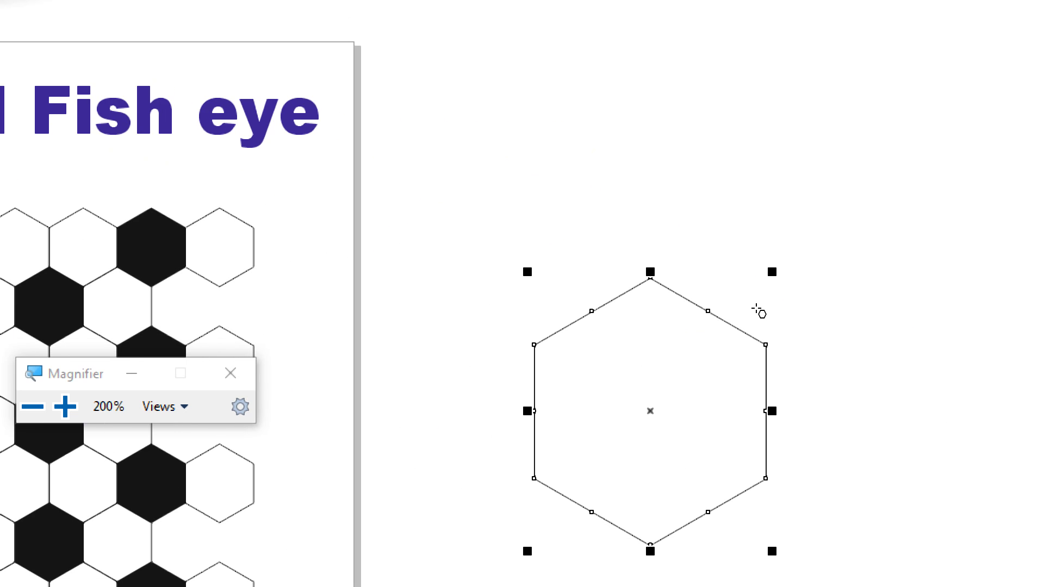
key(super+minus)
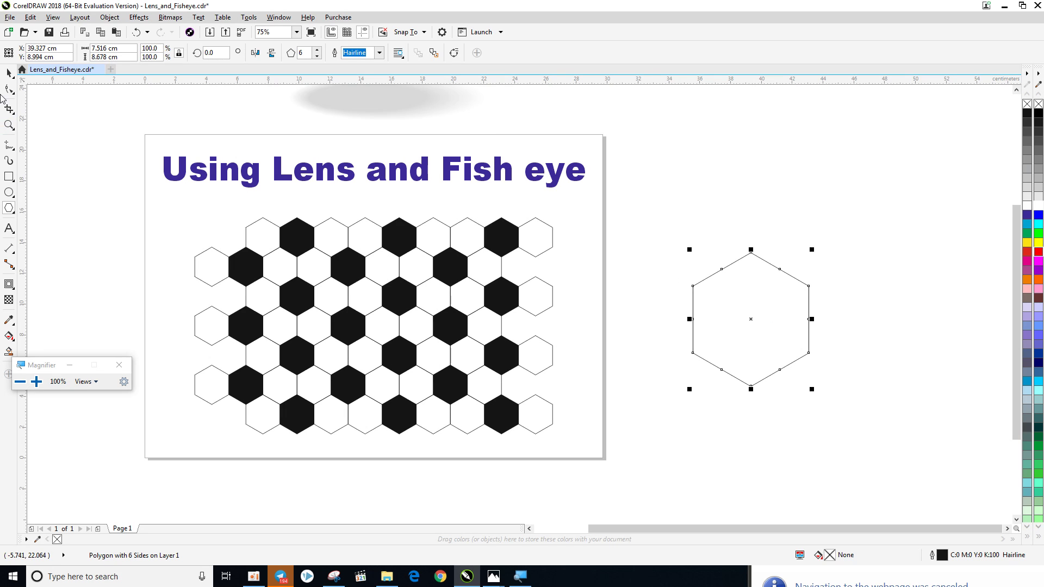
- Scale the hexagon down to about 5.0 by 5.8 cm beside the page and set its outline width to 3 pt
click(8, 74)
scroll(680, 331, down, 1)
scroll(737, 337, up, 1)
drag(695, 305, 657, 278)
drag(719, 214, 664, 224)
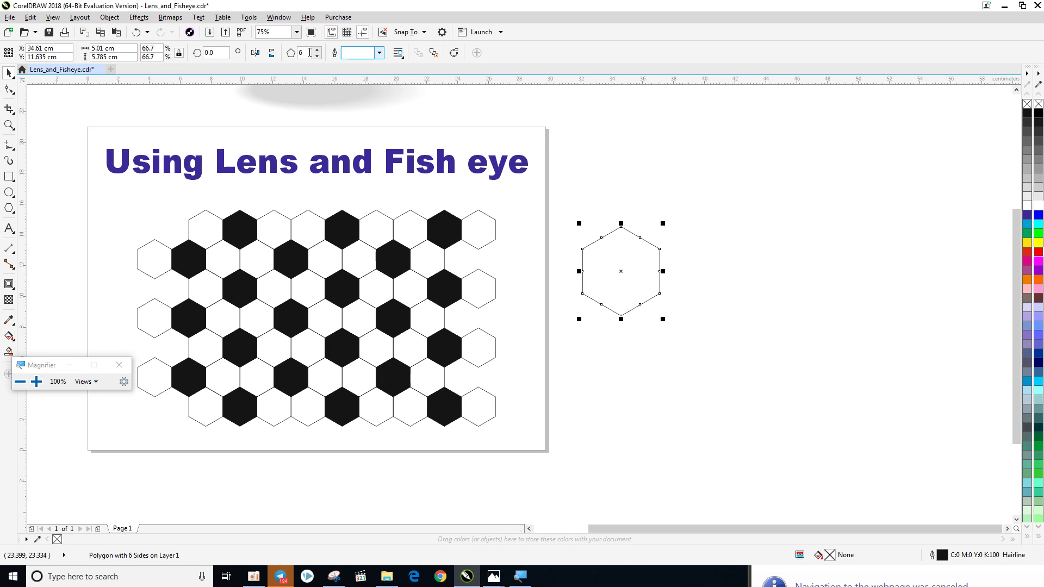
text(3)
key(Return)
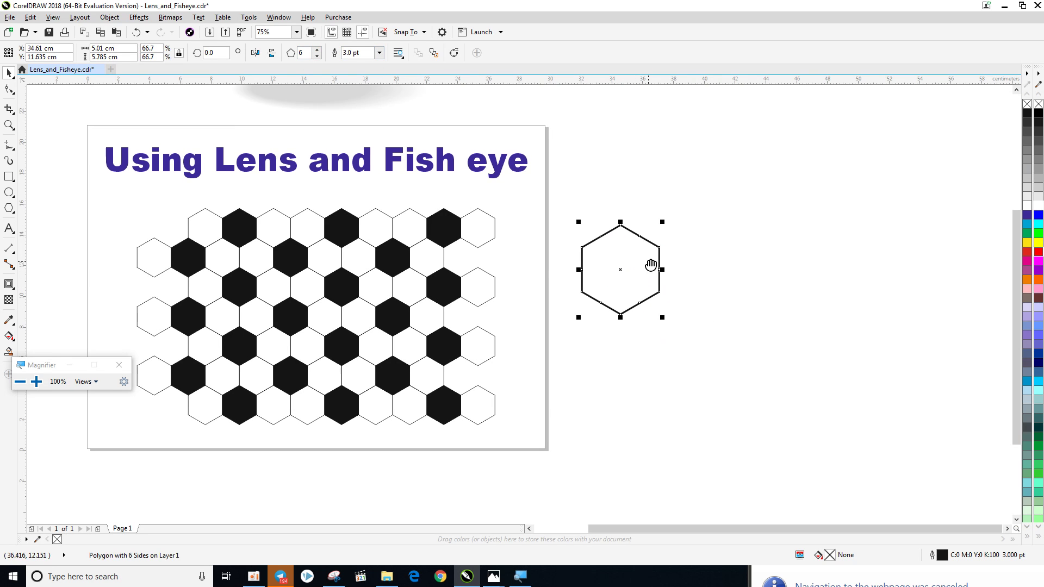
- Duplicate the hexagon against its right edge, snapping node to node, and fill the copy with black
drag(651, 265, 641, 236)
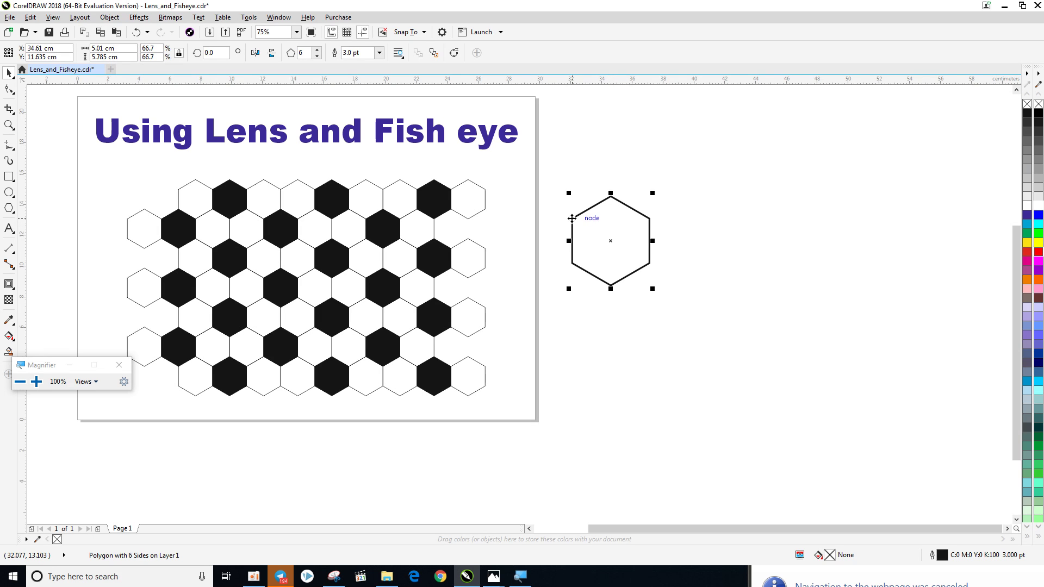
drag(572, 219, 649, 219)
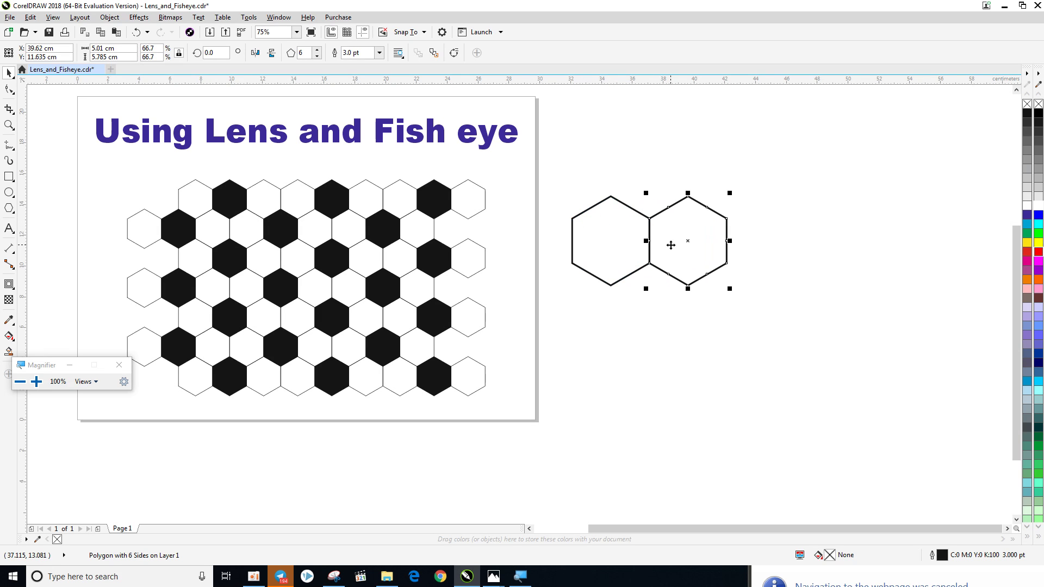
click(1027, 112)
click(835, 227)
- Add two copies of the white hexagon edge to edge to the right of the black one
click(573, 233)
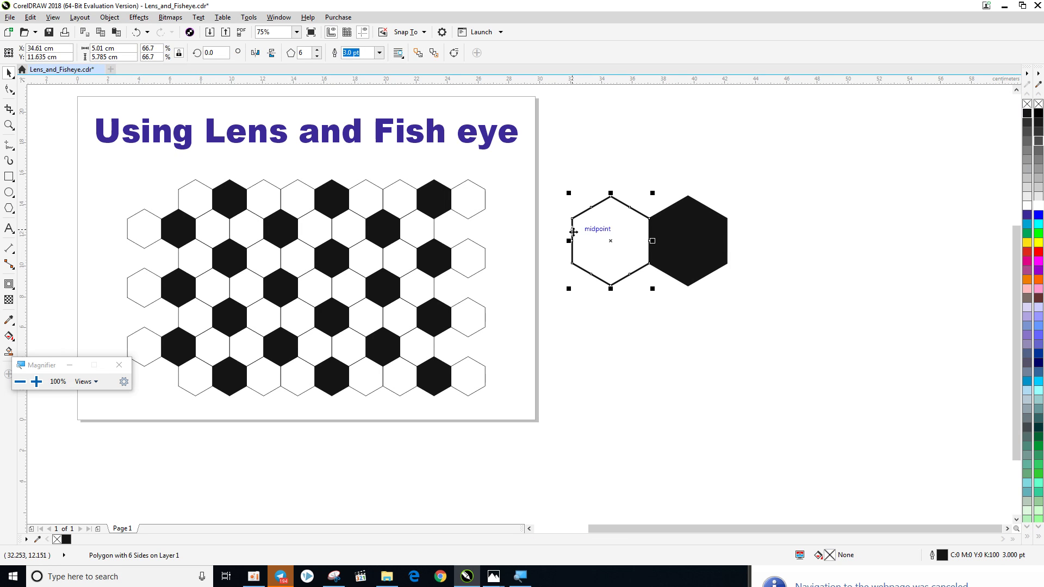
drag(573, 232, 728, 241)
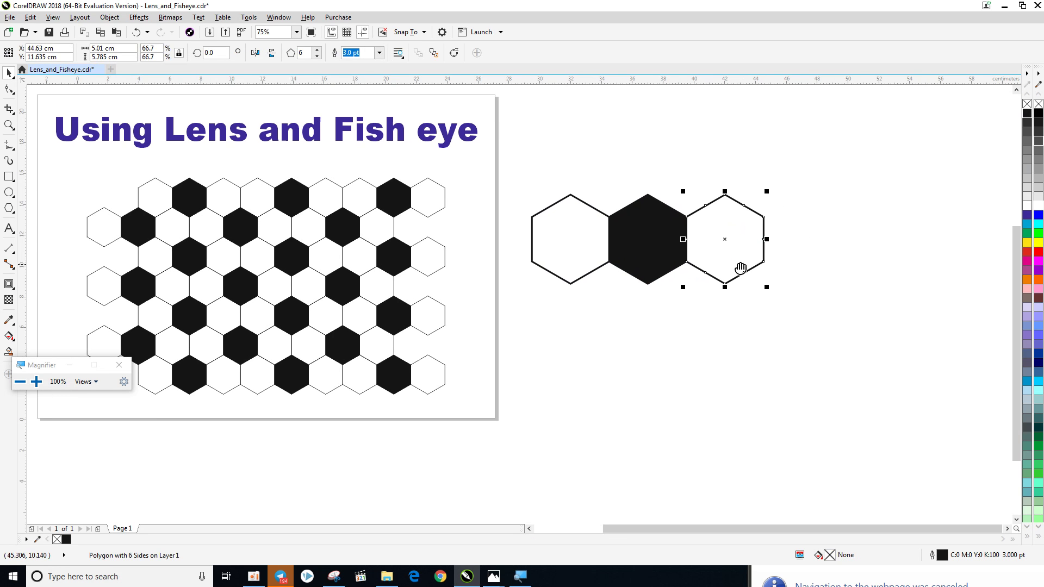
drag(570, 157, 633, 276)
click(687, 235)
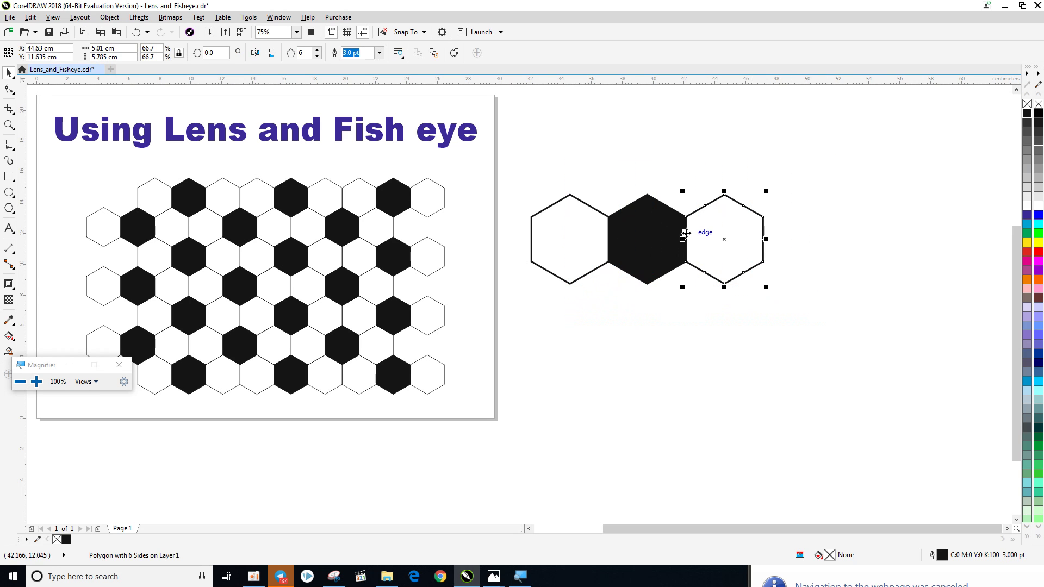
drag(687, 235, 712, 272)
right_click(763, 242)
click(709, 282)
- Copy the black hexagon to the right end of the row, touching the last white hexagon
click(550, 226)
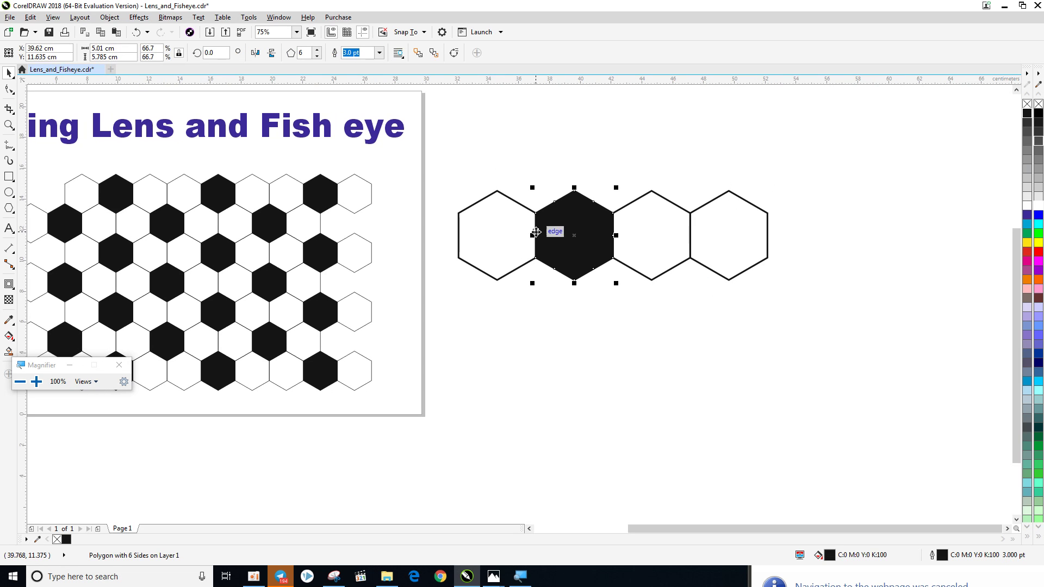
drag(549, 227, 771, 244)
scroll(771, 245, down, 1)
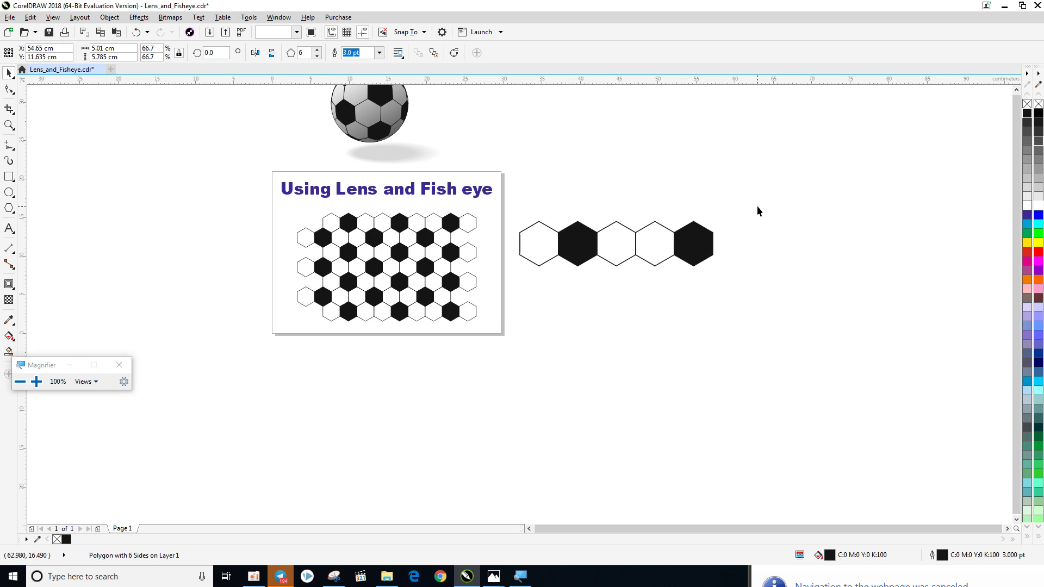
click(781, 213)
- Duplicate the row's last three hexagons against its right end and repeat the duplication twice to extend the row to 14 hexagons
drag(803, 196, 587, 294)
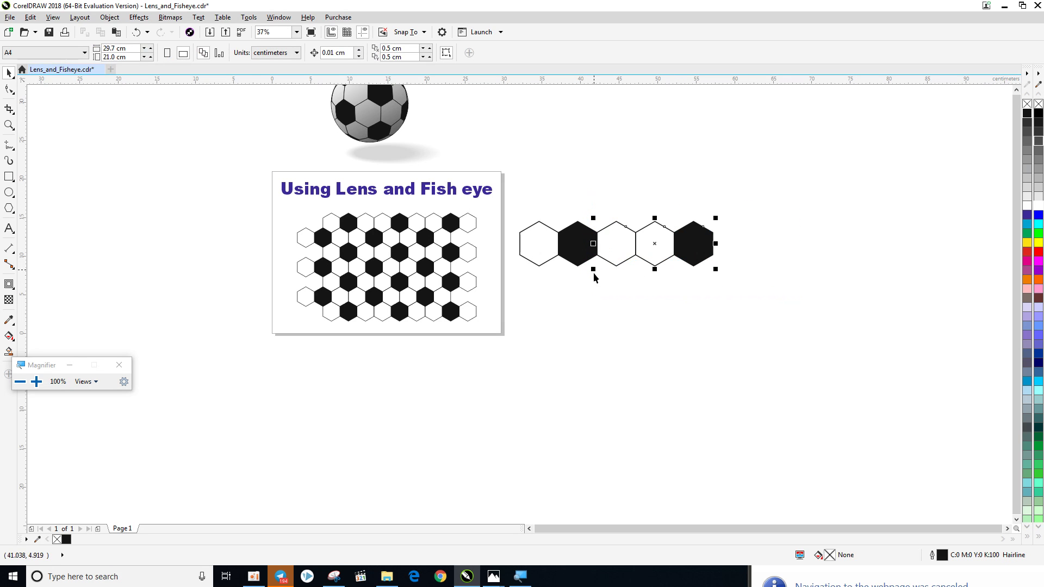
drag(600, 238, 718, 244)
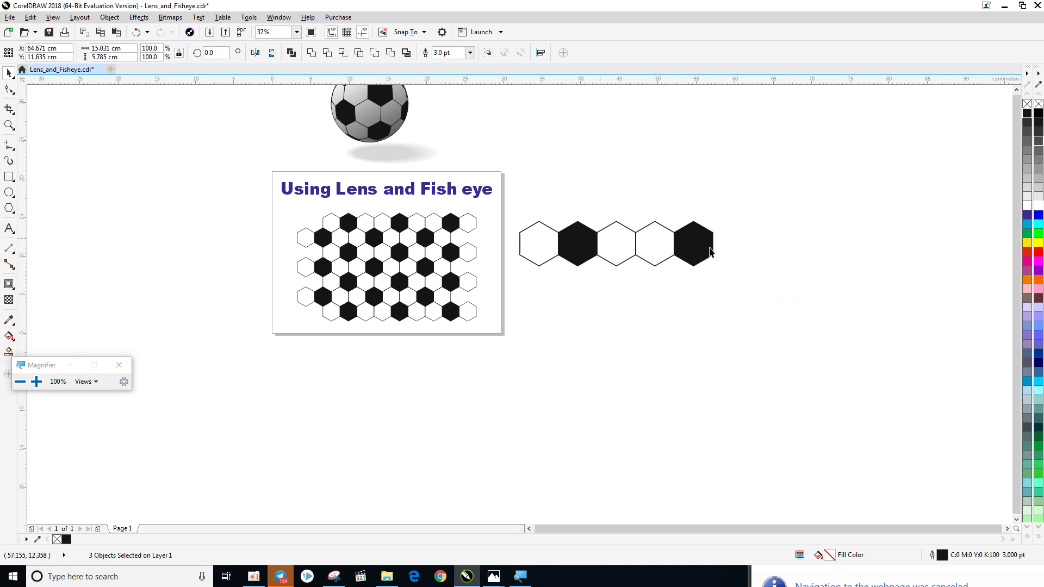
key(ctrl+r)
scroll(765, 307, down, 1)
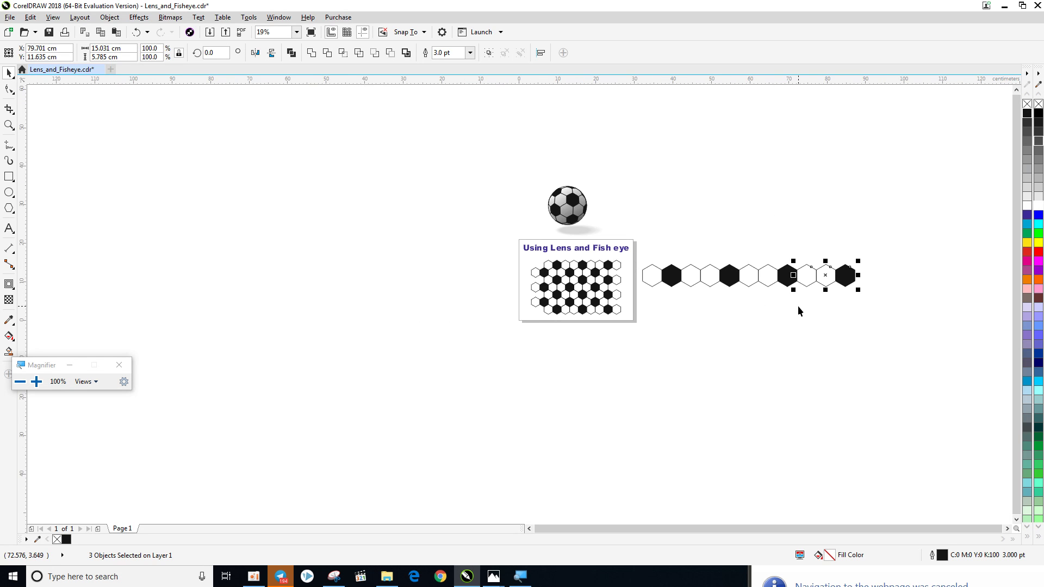
key(ctrl+r)
drag(848, 306, 738, 283)
scroll(737, 286, up, 2)
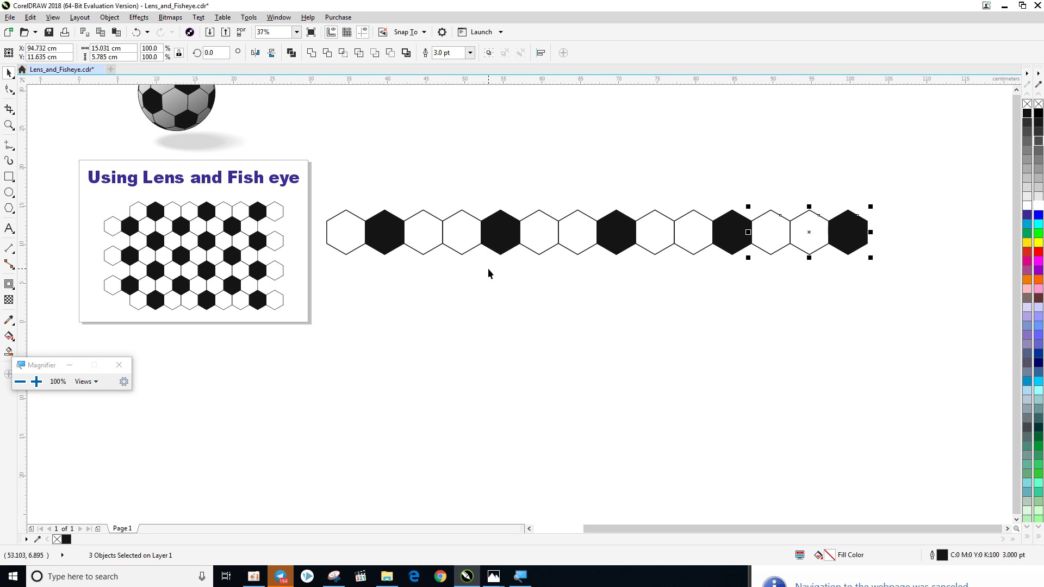
- Duplicate the whole hexagon row below itself, offset to the left so the copy interlocks with the first row's lower edges
click(314, 175)
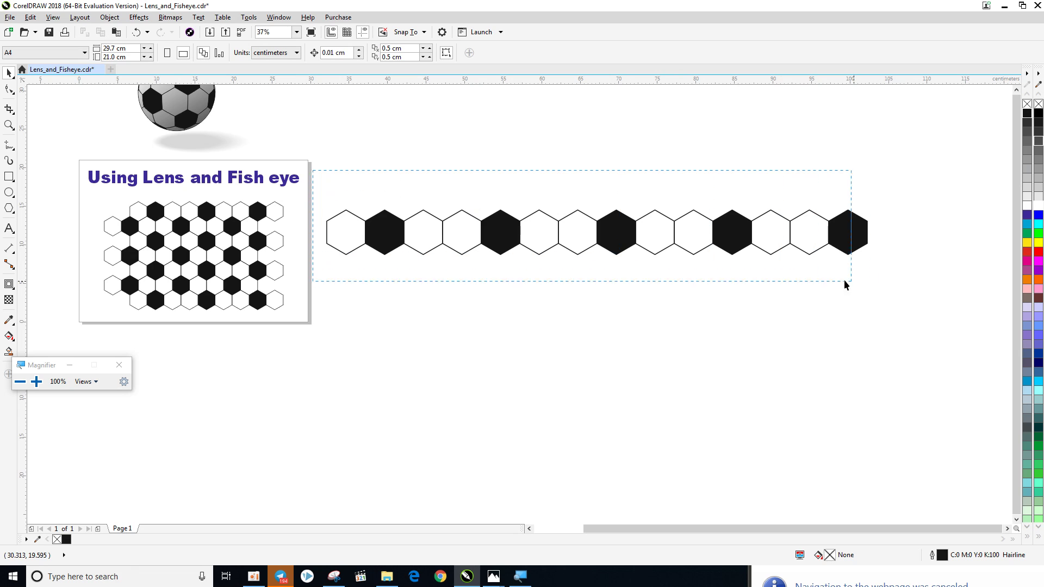
drag(846, 284, 911, 295)
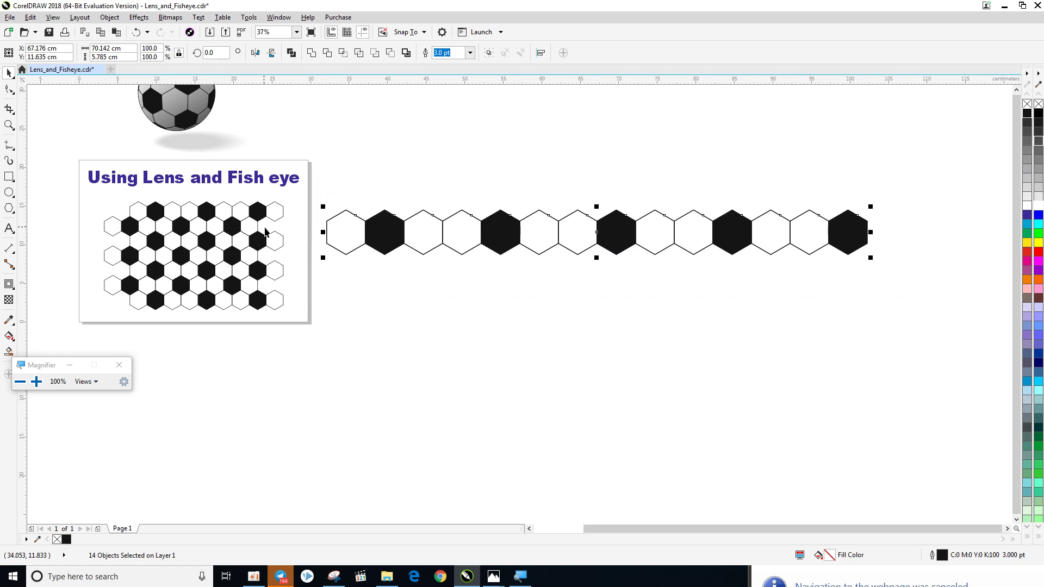
scroll(264, 232, up, 2)
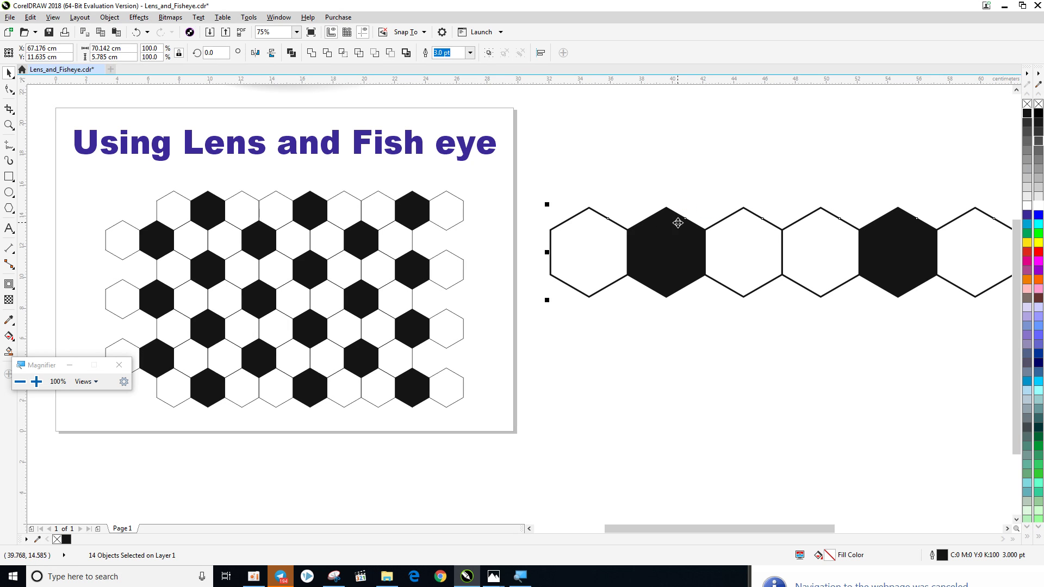
drag(705, 228, 591, 297)
- Move both hexagon rows together to the right, clear of the page
scroll(616, 311, down, 5)
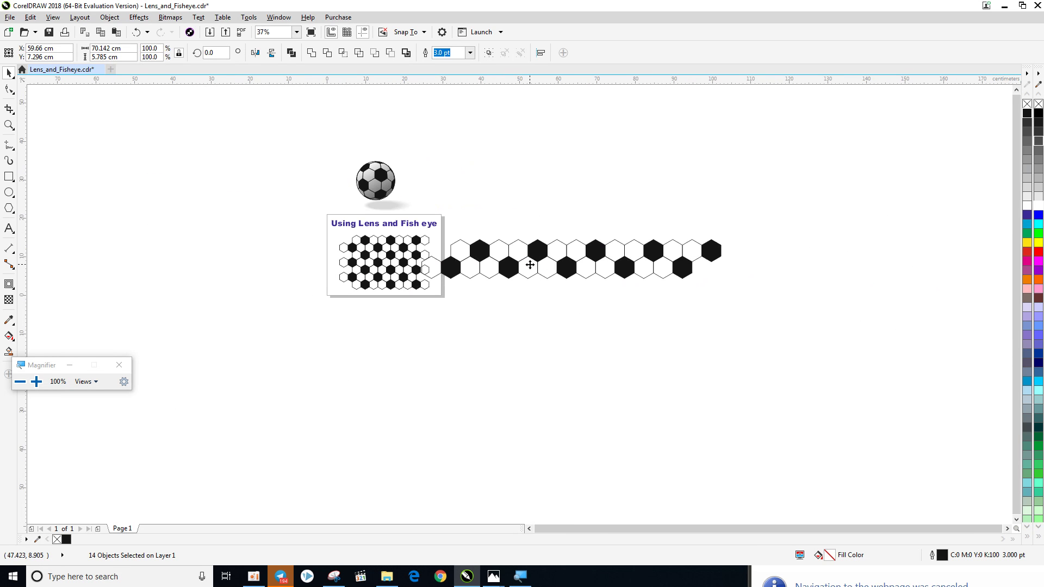
drag(784, 217, 418, 304)
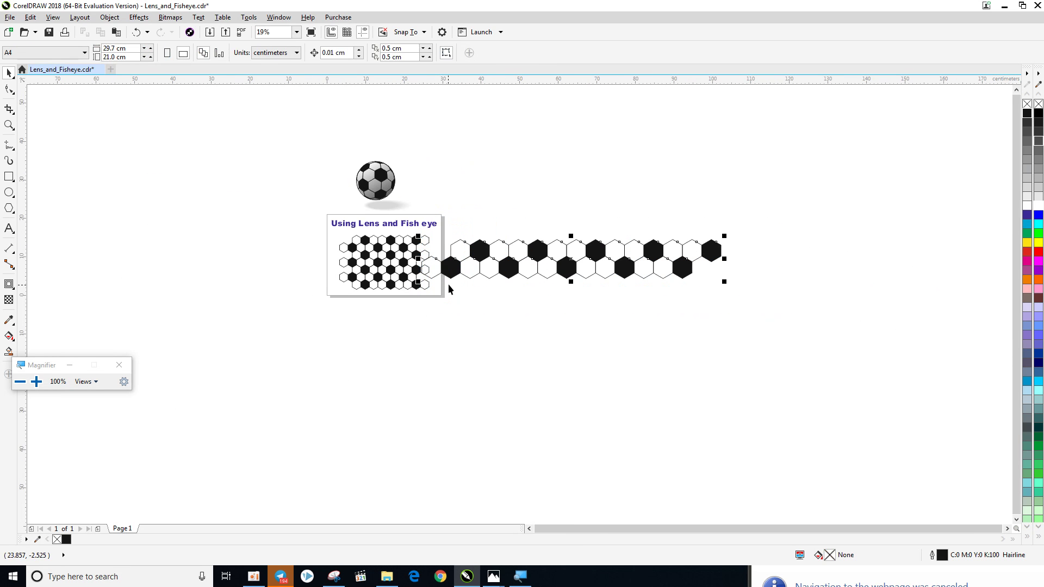
drag(461, 273, 557, 274)
click(614, 302)
drag(614, 301, 578, 294)
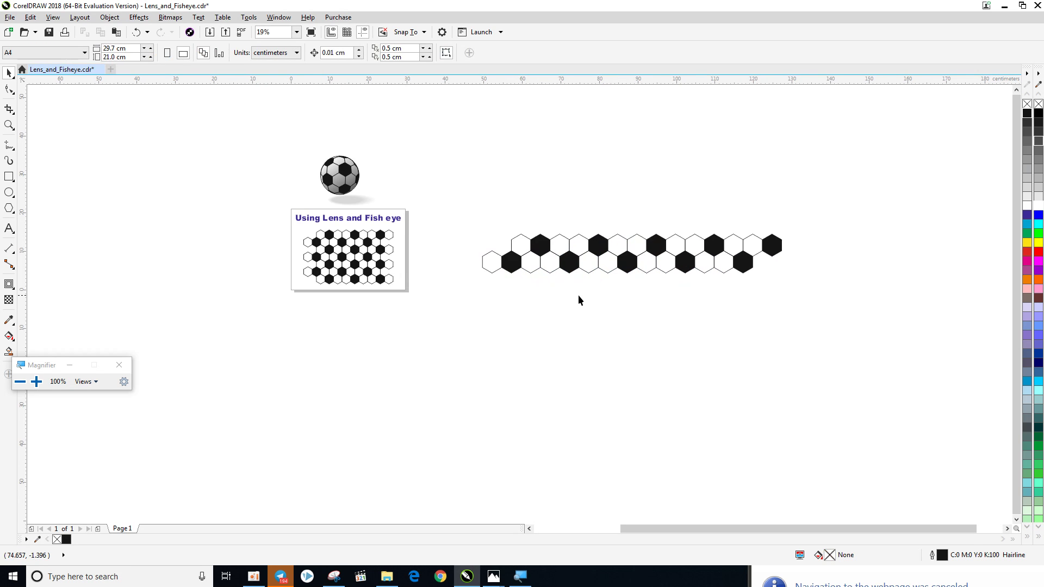
- Duplicate both hexagon rows directly below themselves, shifted left so the copy interlocks with the lower edges of the second row
scroll(578, 295, up, 1)
scroll(481, 240, down, 1)
scroll(481, 245, up, 2)
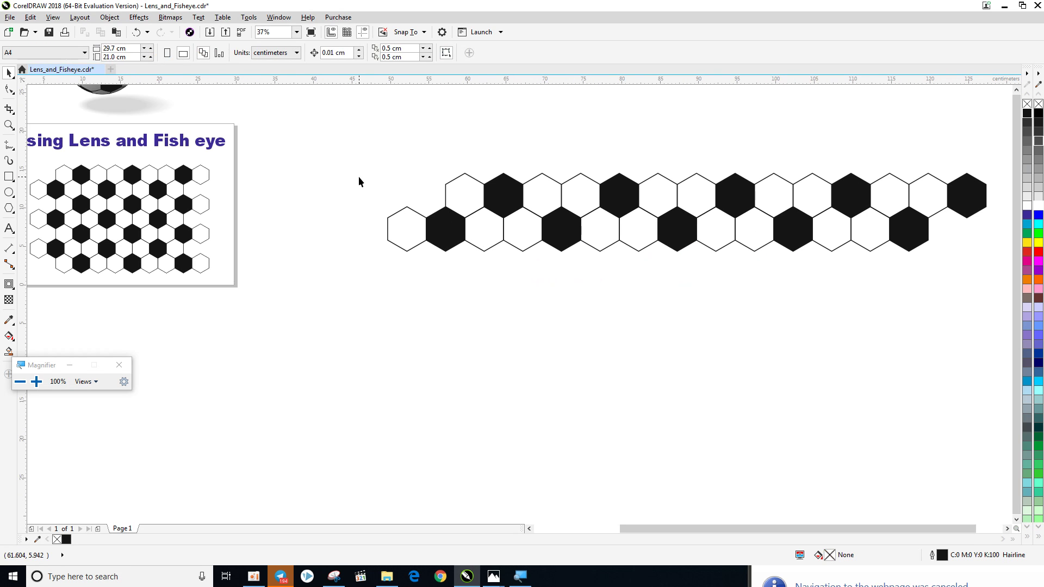
scroll(359, 181, down, 2)
drag(333, 142, 721, 249)
scroll(431, 205, up, 2)
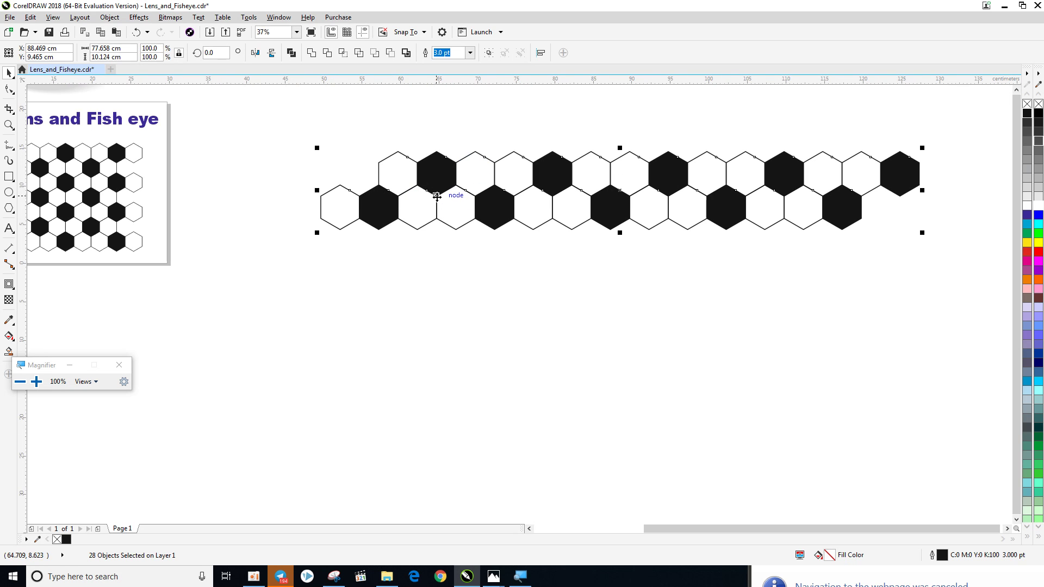
drag(436, 196, 399, 309)
scroll(401, 233, up, 2)
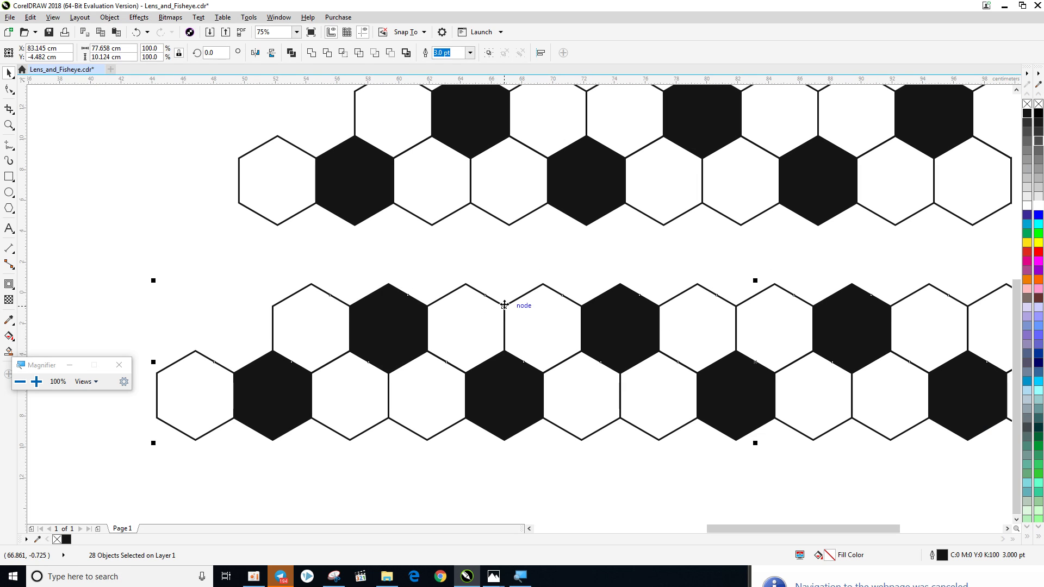
drag(504, 306, 355, 224)
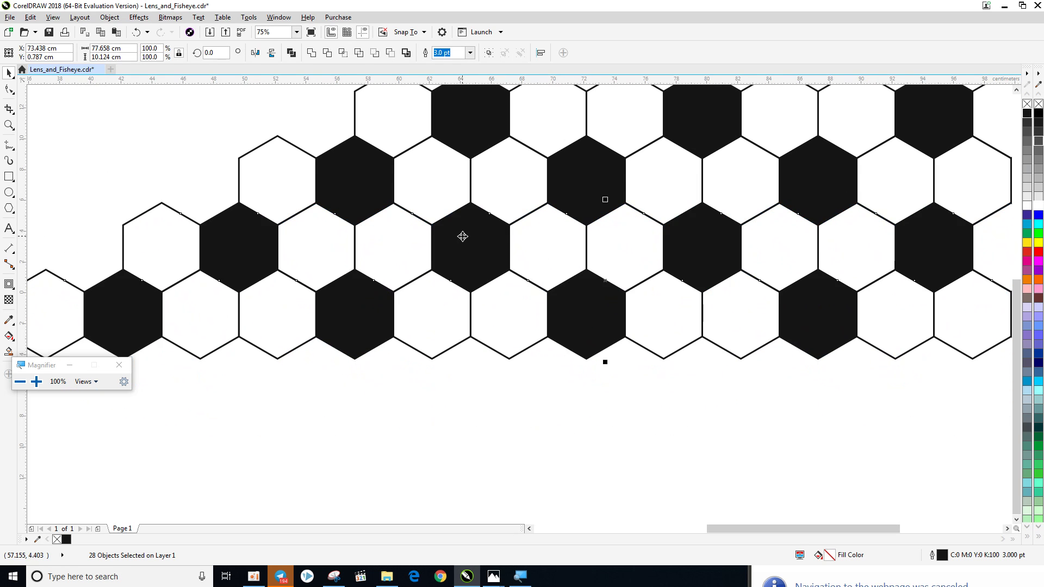
- Move all four hexagon rows together up and to the right, farther from the page
scroll(463, 237, down, 4)
drag(786, 165, 497, 266)
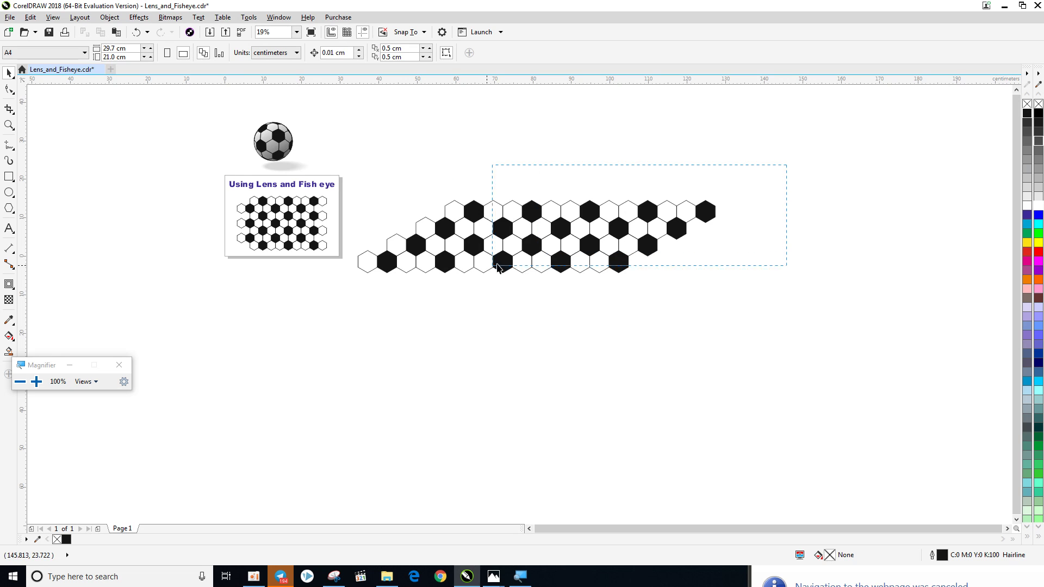
drag(363, 317, 351, 327)
drag(501, 246, 574, 209)
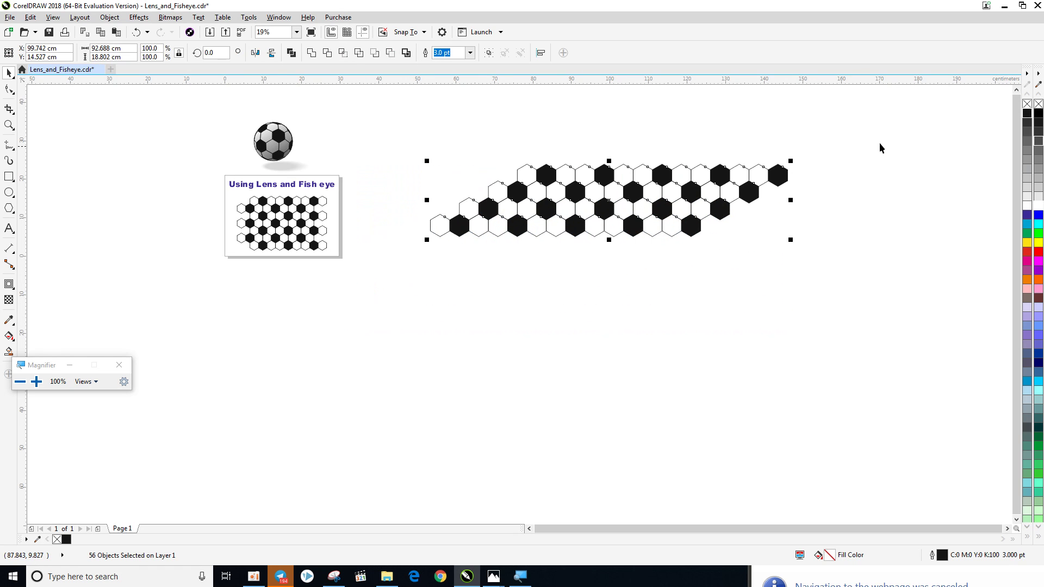
- Duplicate the four-row hexagon block below itself, offset to the left so it interlocks and forms eight rows
drag(882, 140, 410, 271)
scroll(574, 177, up, 2)
scroll(574, 177, left, 3)
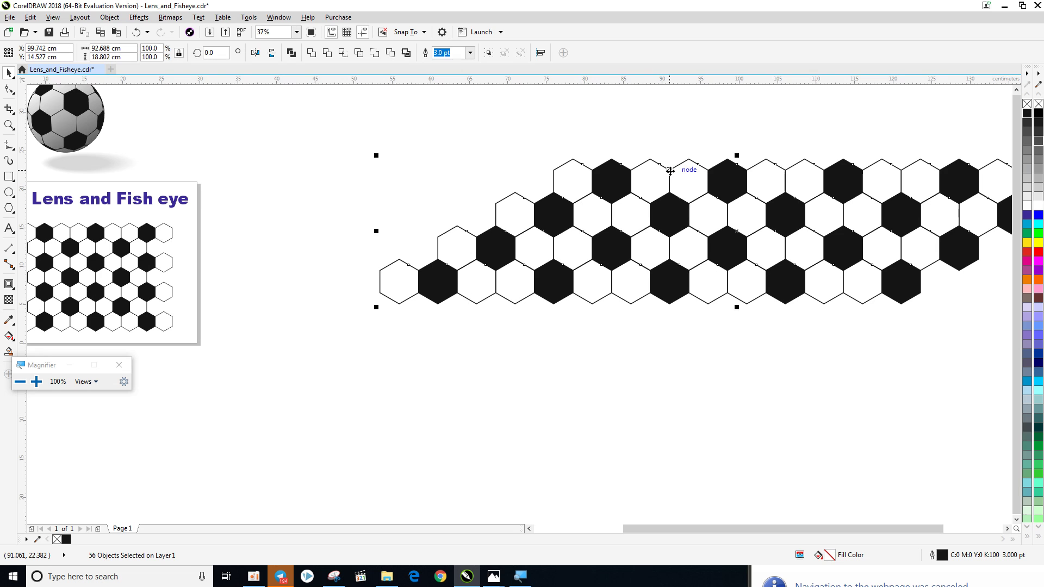
drag(668, 169, 553, 308)
scroll(553, 305, down, 3)
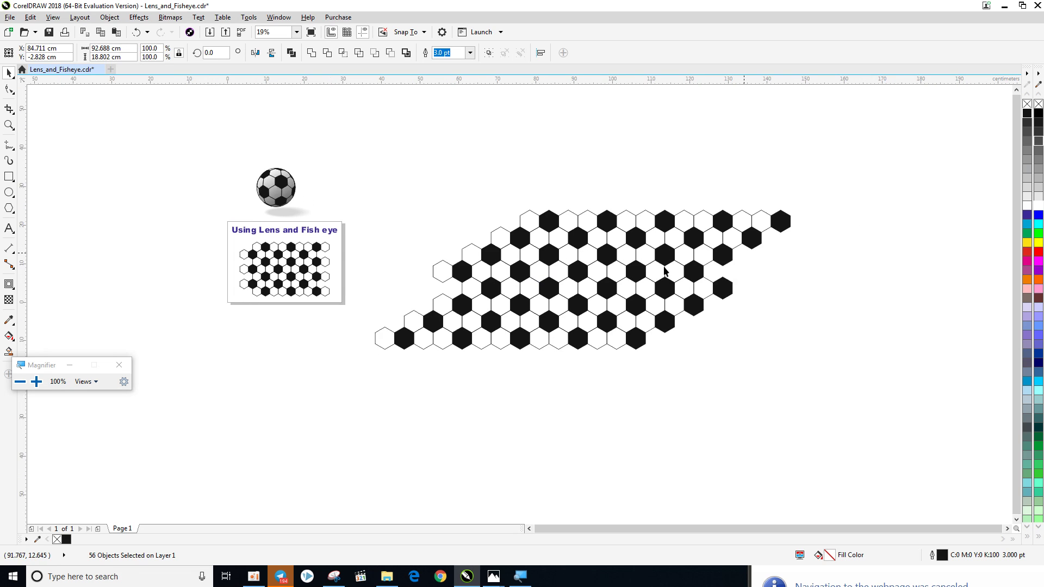
key(Escape)
drag(499, 289, 502, 252)
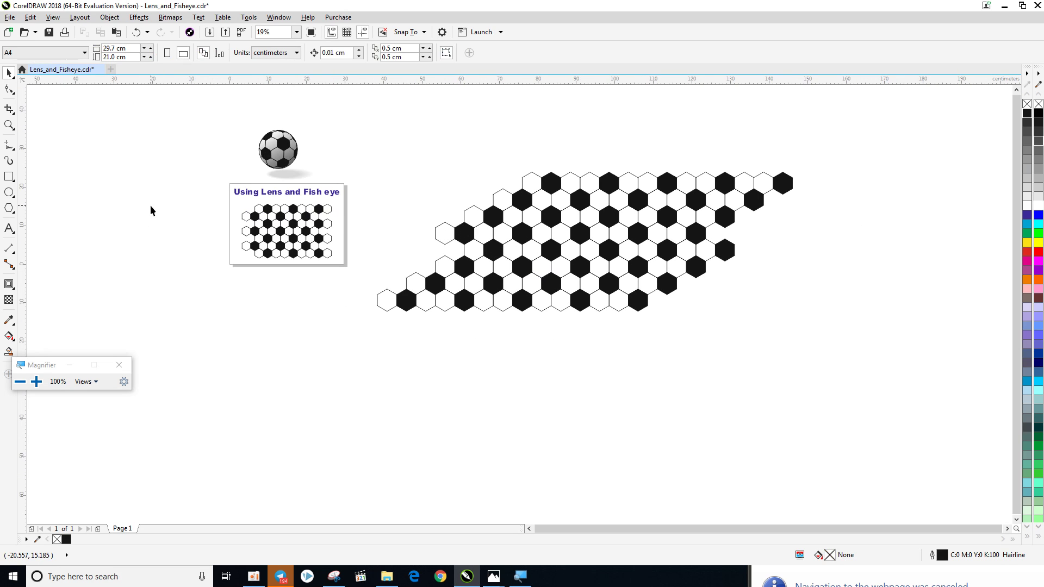
- Draw a circle about 28.5 cm in diameter below the pattern and place it over the middle of the hexagons
click(9, 192)
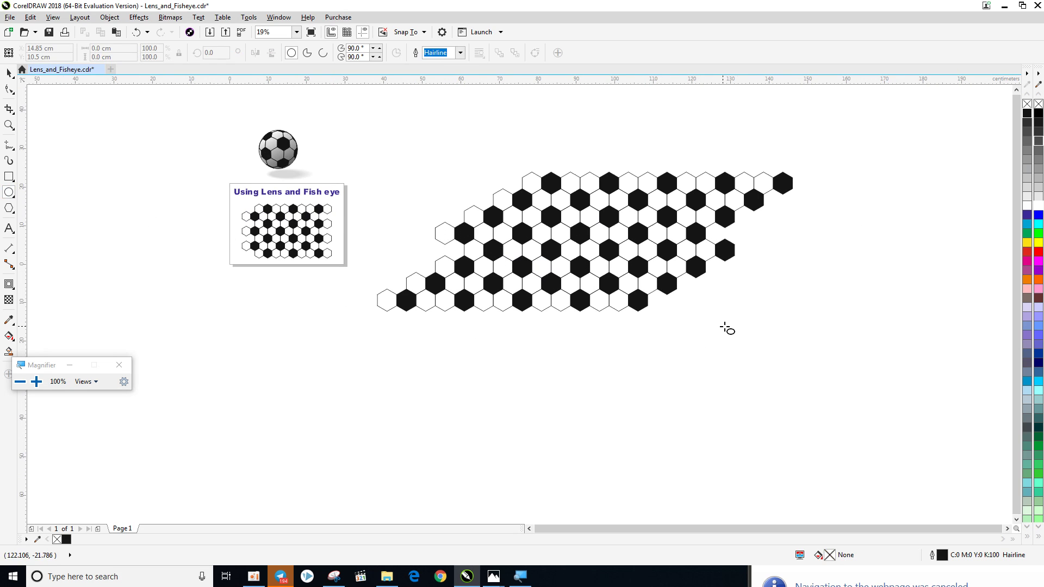
drag(724, 326, 830, 430)
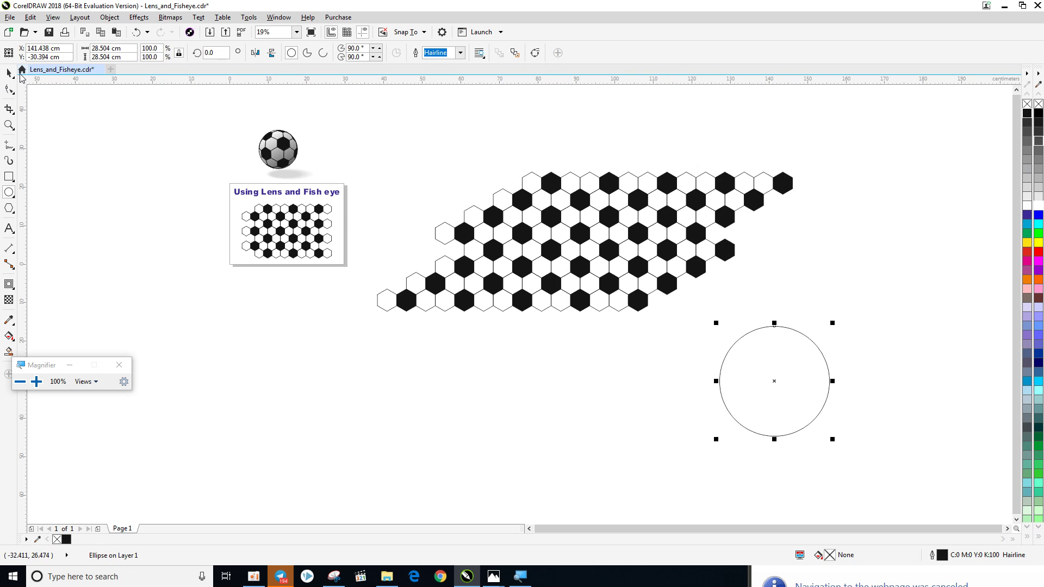
click(10, 72)
drag(777, 382, 578, 244)
scroll(578, 244, up, 2)
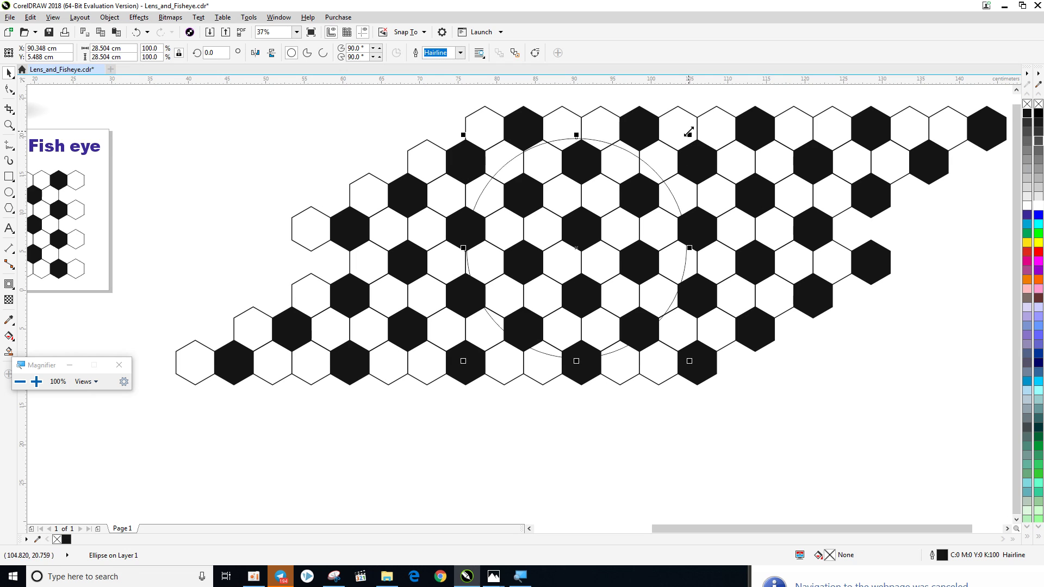
- Resize the circle to about 23.5 cm in diameter and reposition it over the middle of the hexagon pattern
drag(688, 131, 624, 197)
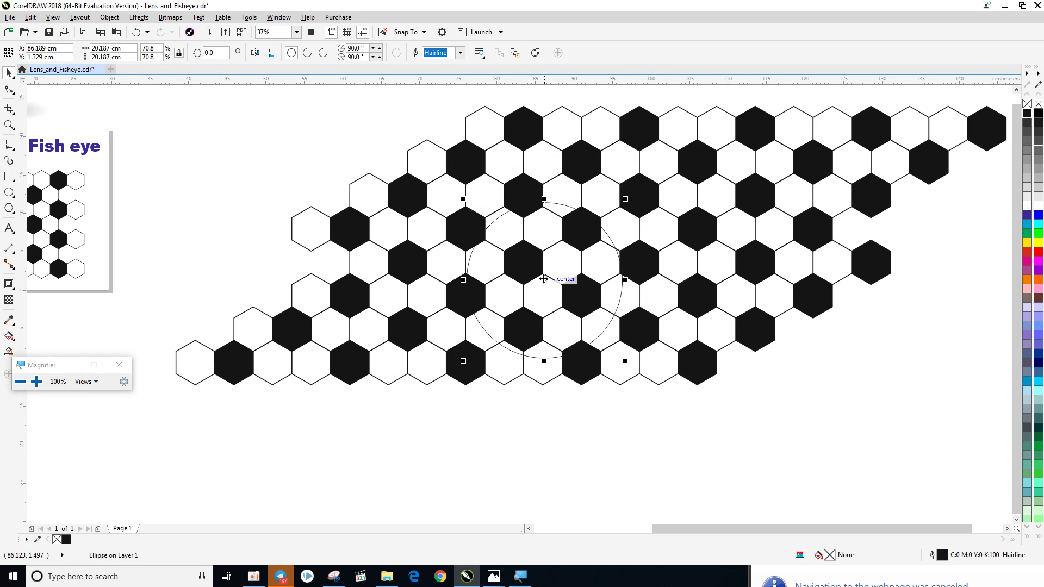
drag(544, 278, 569, 258)
drag(652, 176, 677, 154)
- Set the circle's outline width to 5 pt
click(451, 52)
text(5)
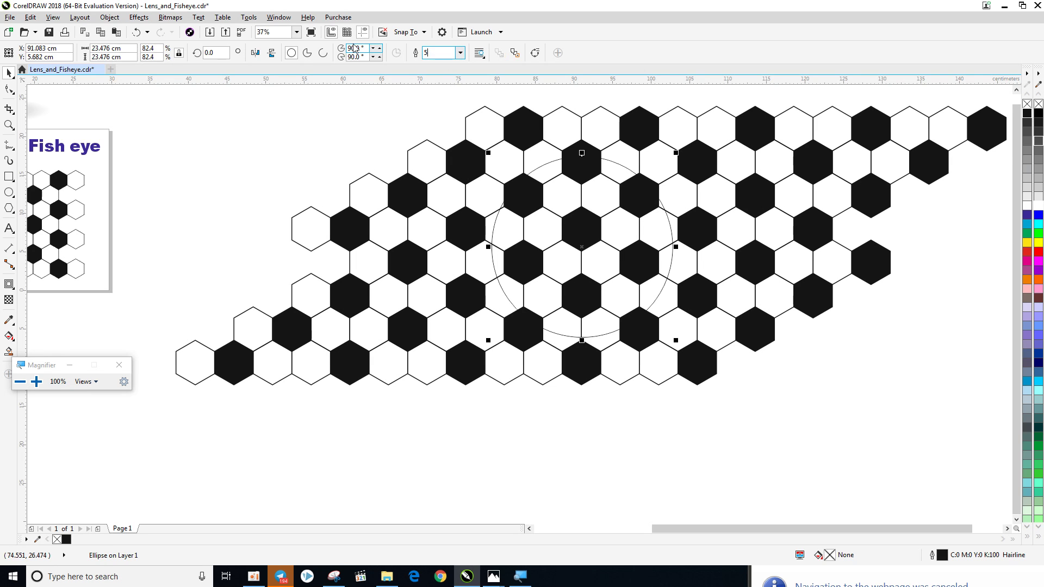
key(Return)
scroll(585, 197, down, 2)
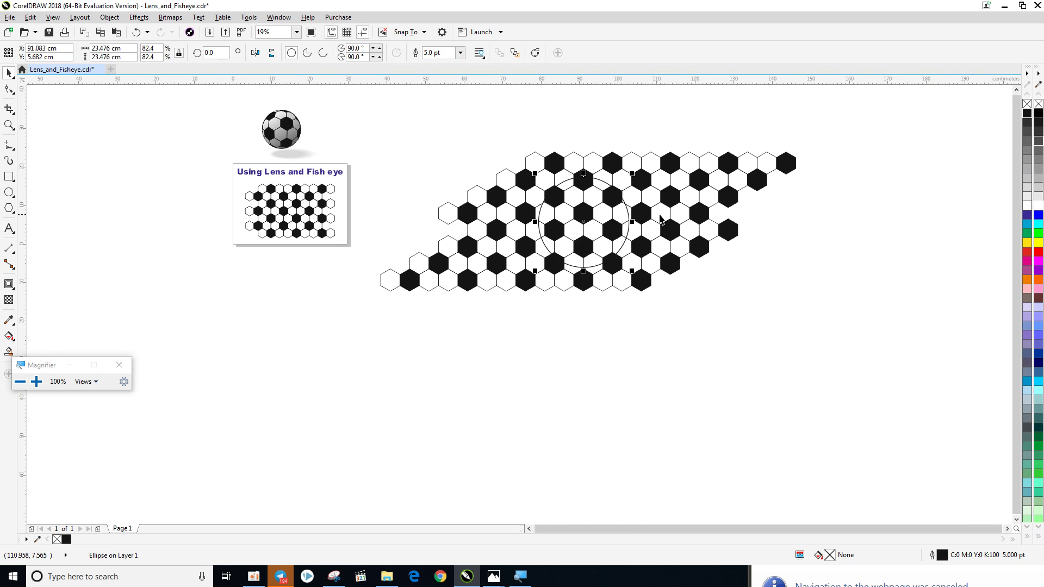
scroll(658, 212, down, 2)
scroll(628, 210, up, 2)
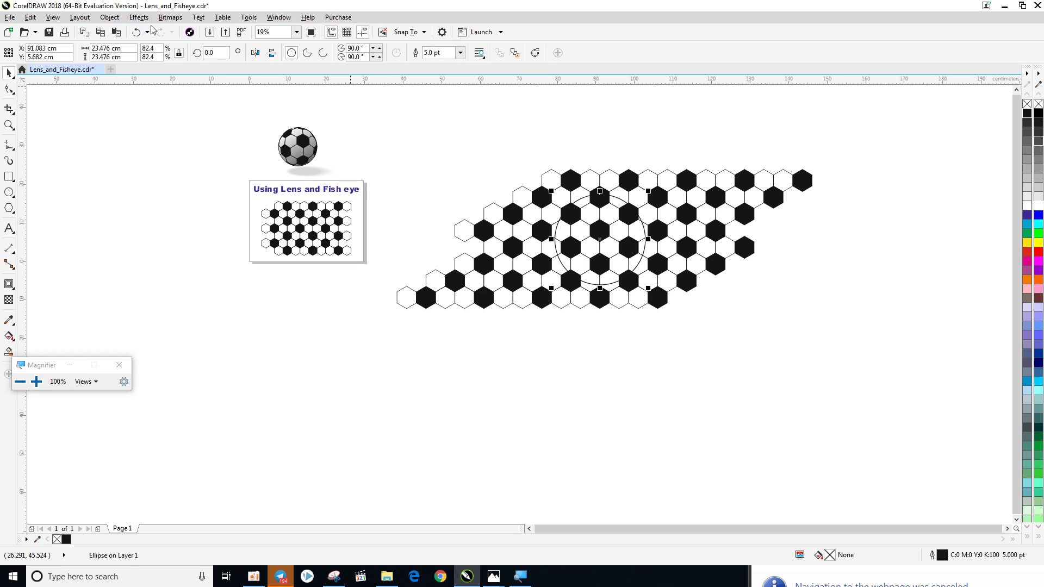
- Apply a Fish Eye lens at a 100% rate to the circle over the hexagon pattern
click(177, 20)
mouse_move(135, 21)
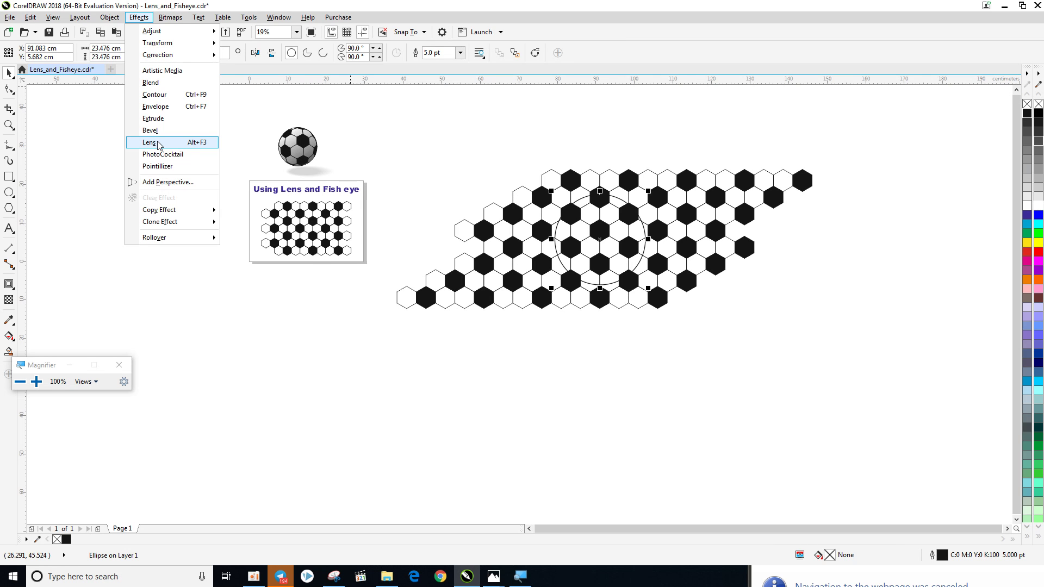
key(super+plus)
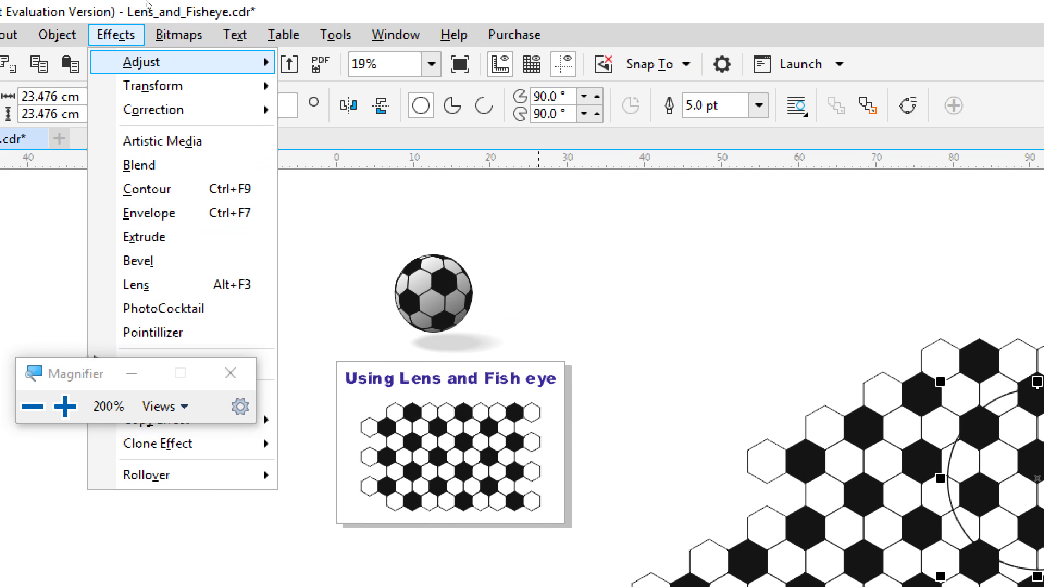
click(128, 5)
click(140, 22)
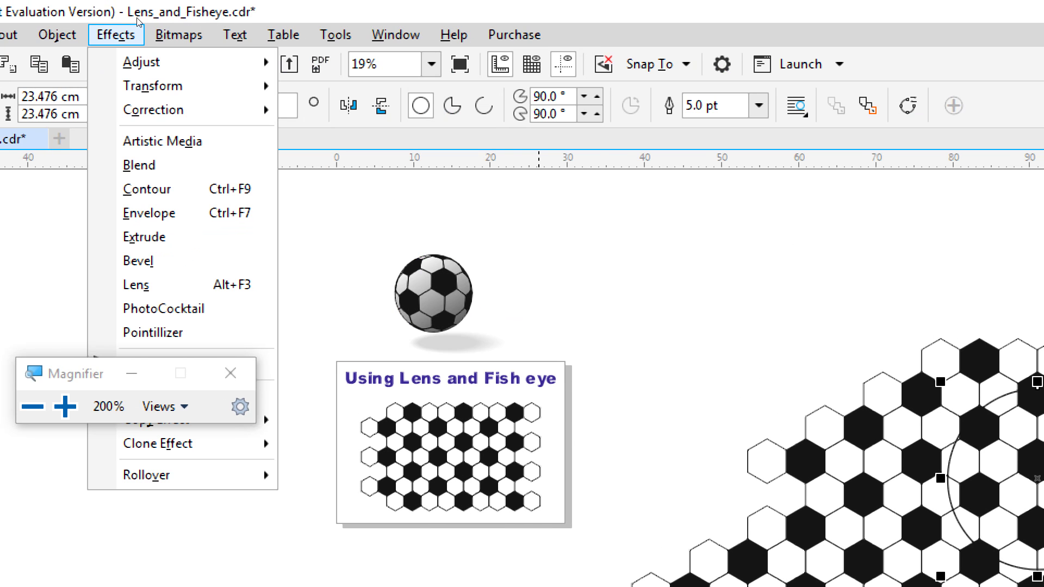
click(164, 143)
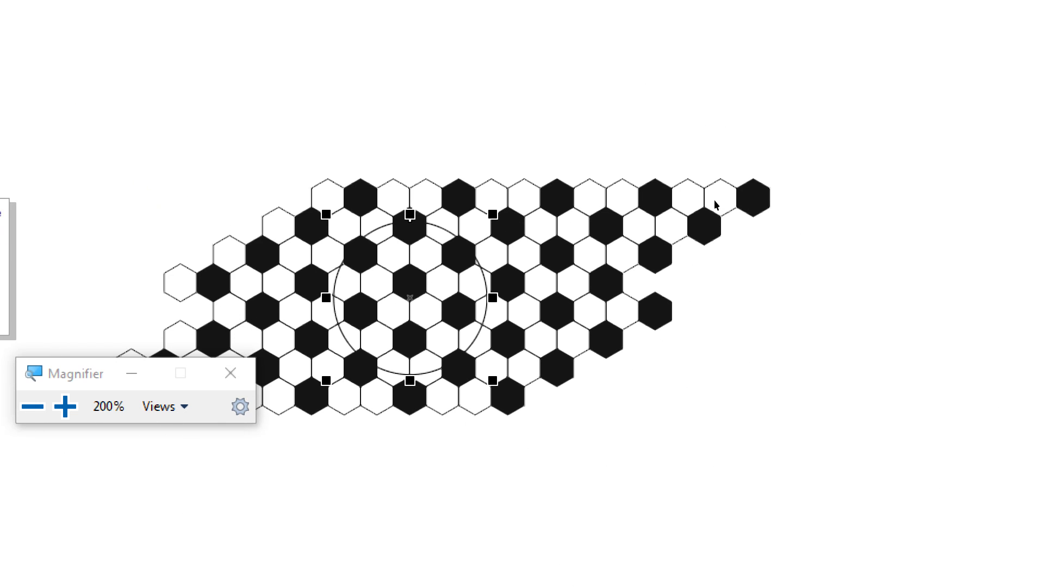
key(super+minus)
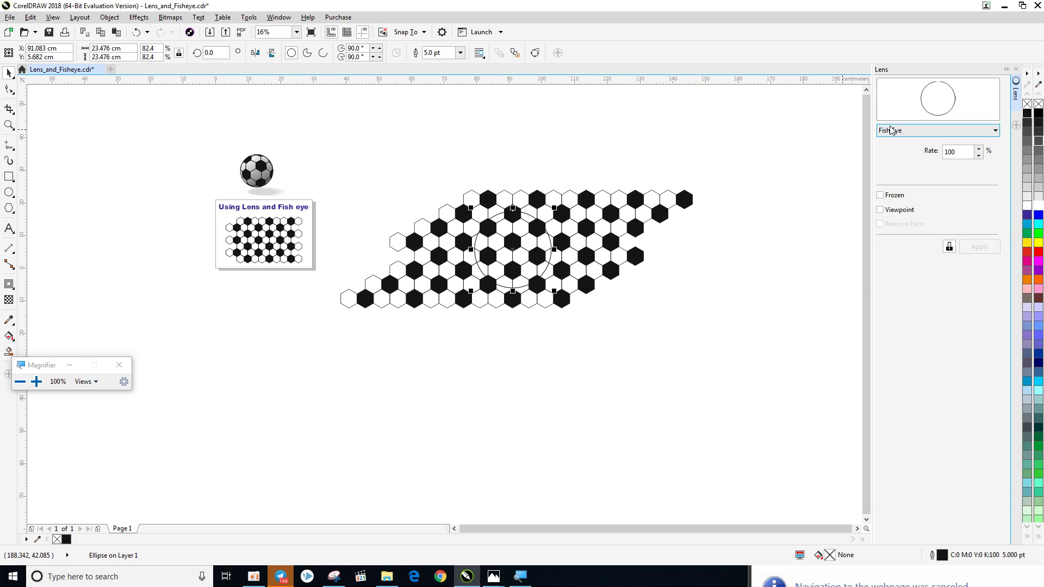
click(932, 134)
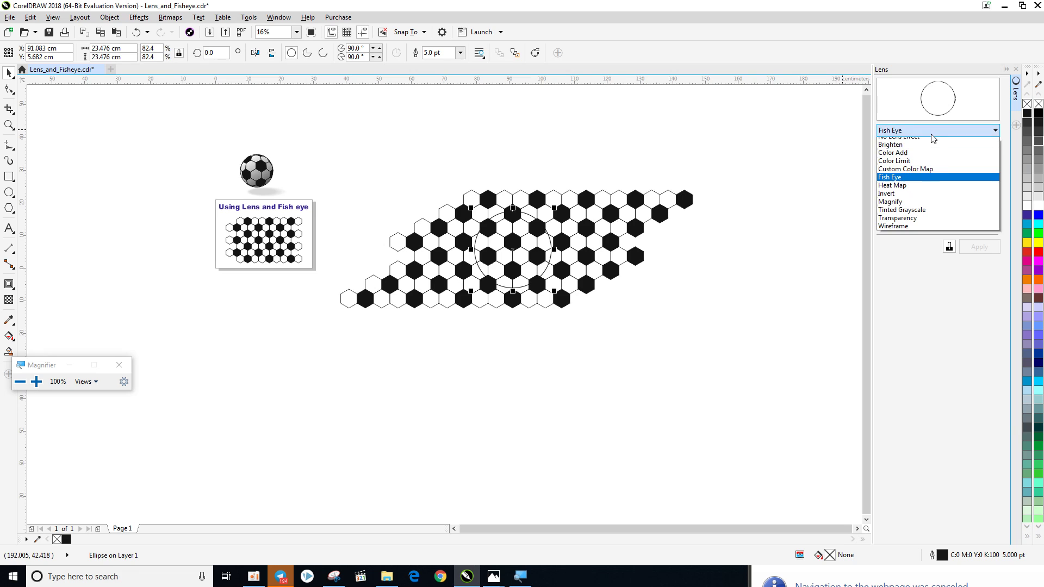
click(930, 187)
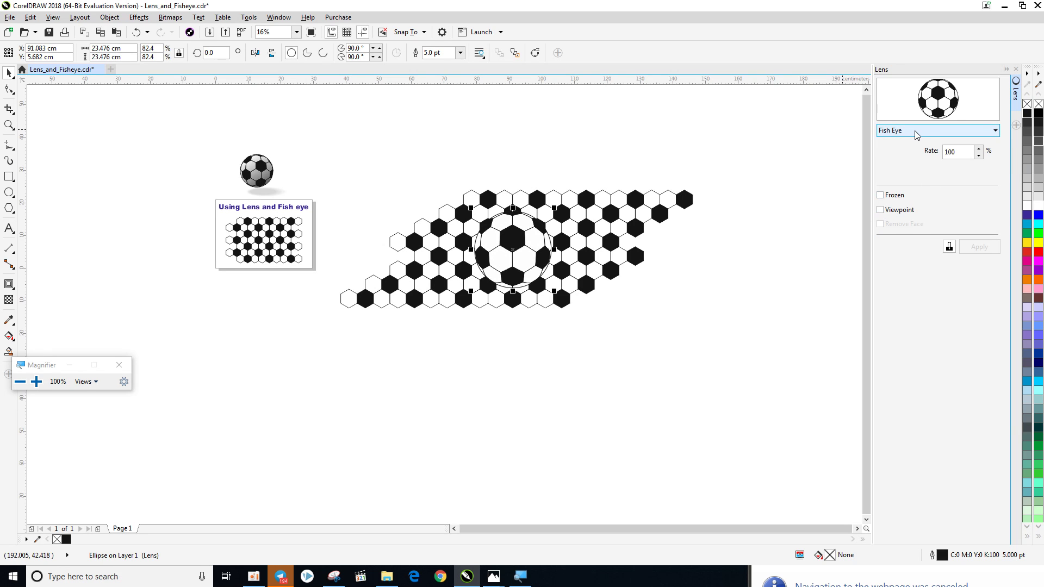
- Move the fish-eye circle off the pattern onto the empty area and back over the hexagons
drag(513, 249, 650, 405)
scroll(499, 376, up, 1)
scroll(517, 376, down, 1)
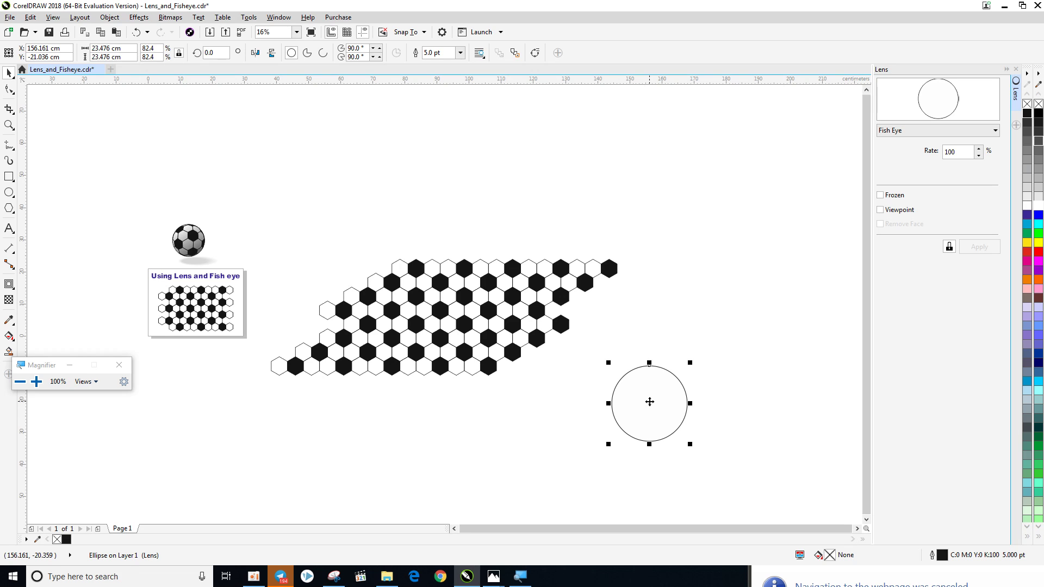
drag(658, 401, 445, 314)
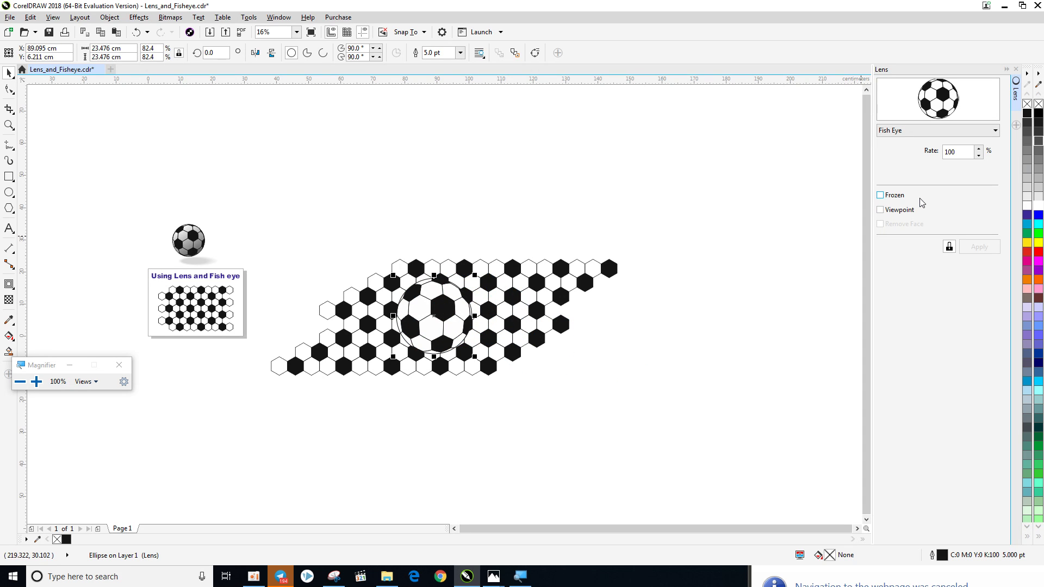
- Shift the fish-eye circle slightly to the right, freeze its lens, and move the ball off the pattern to the lower right
key(super+plus)
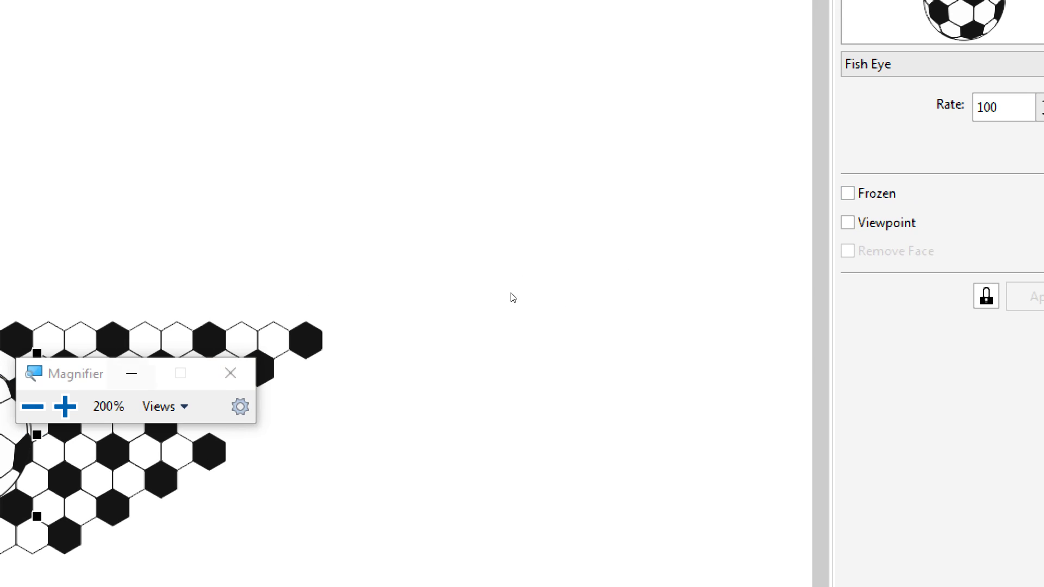
key(super+minus)
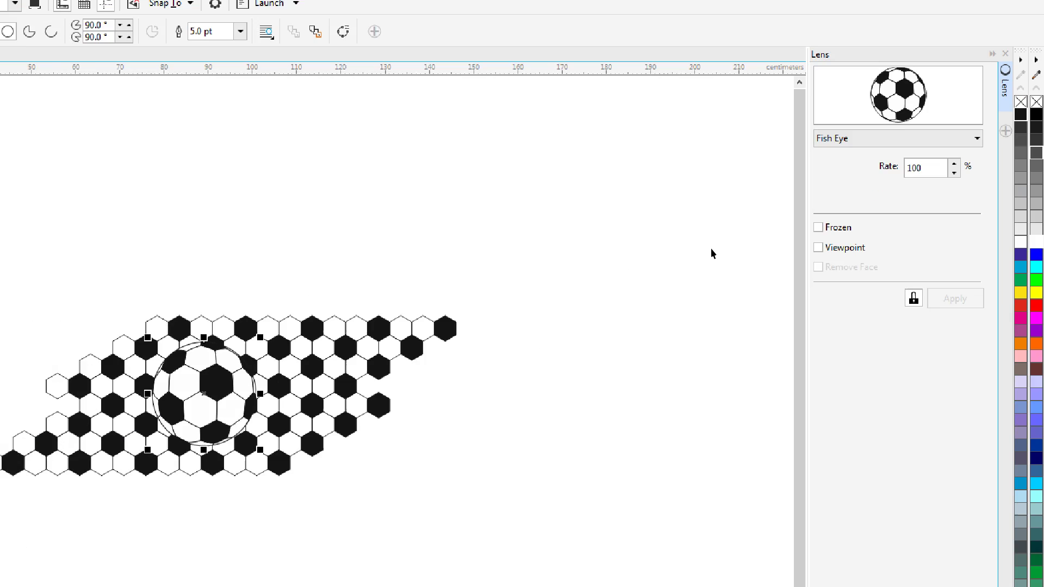
drag(440, 317, 446, 318)
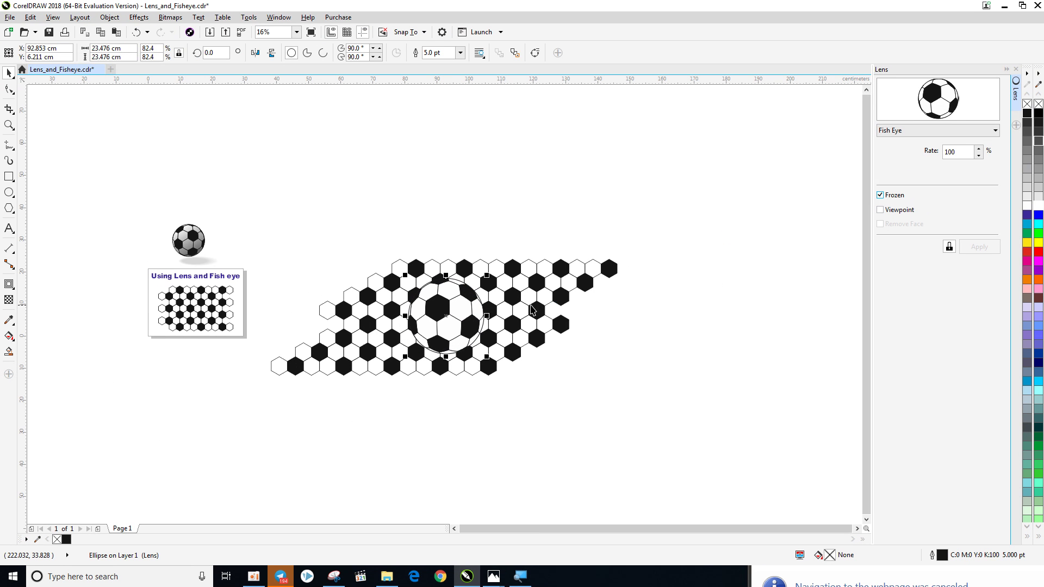
drag(446, 318, 612, 423)
click(705, 428)
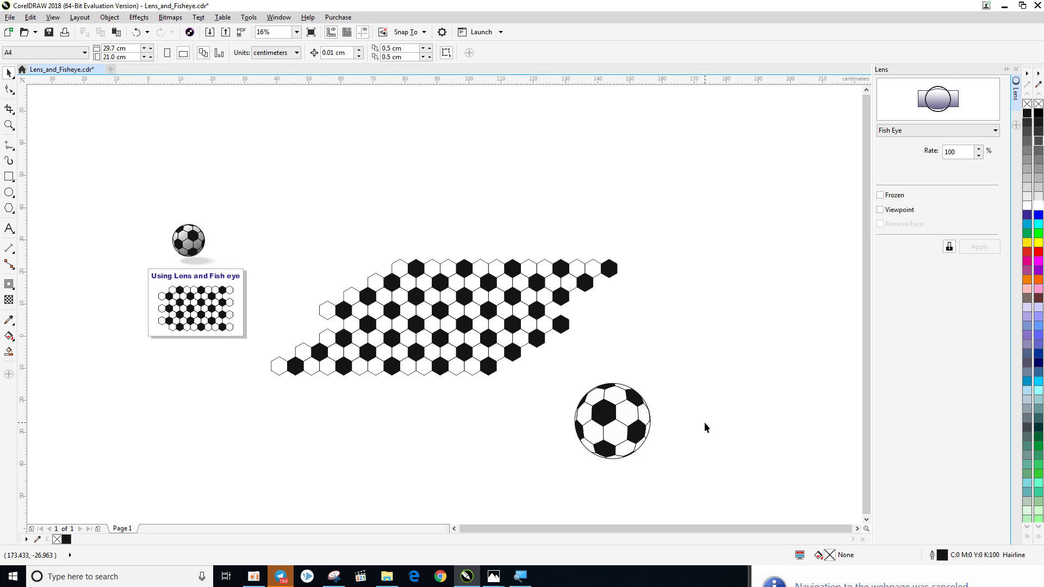
- Move the frozen soccer ball to the left of the small shaded ball above the page and close the Lens docker
drag(625, 423, 680, 341)
scroll(690, 334, up, 2)
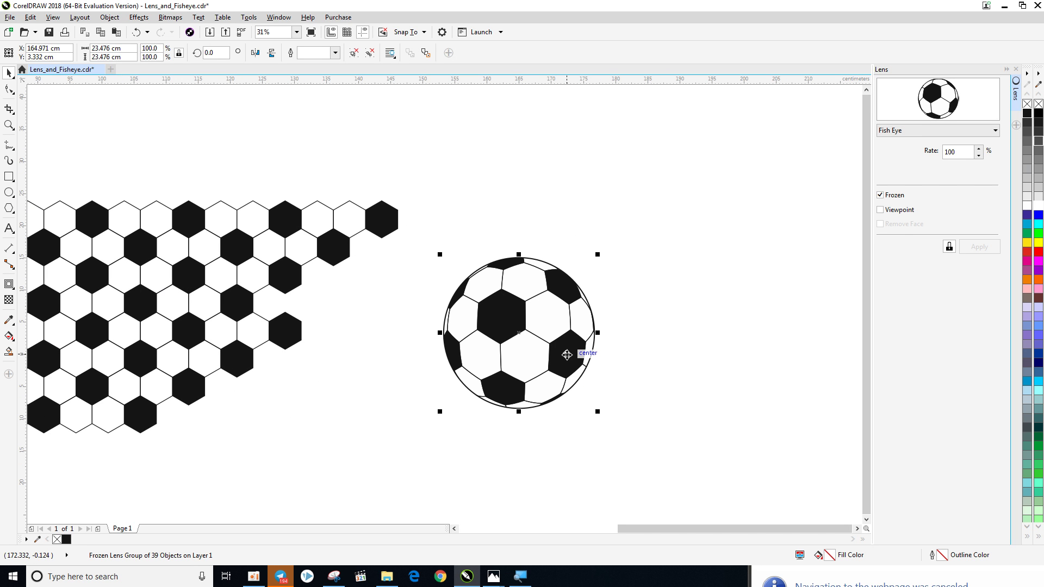
scroll(567, 354, down, 2)
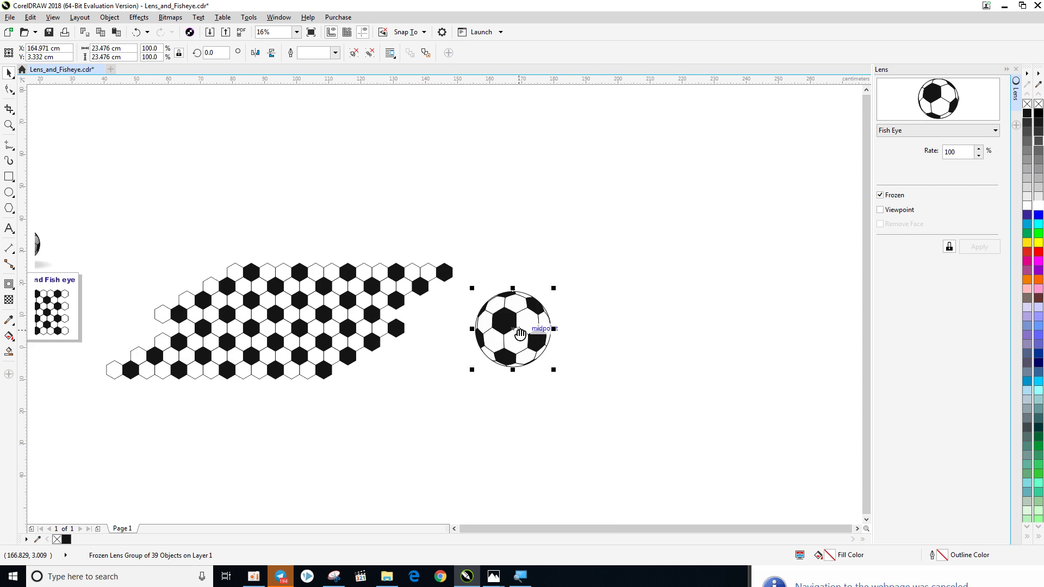
drag(625, 356, 260, 248)
scroll(324, 280, up, 4)
scroll(324, 280, down, 4)
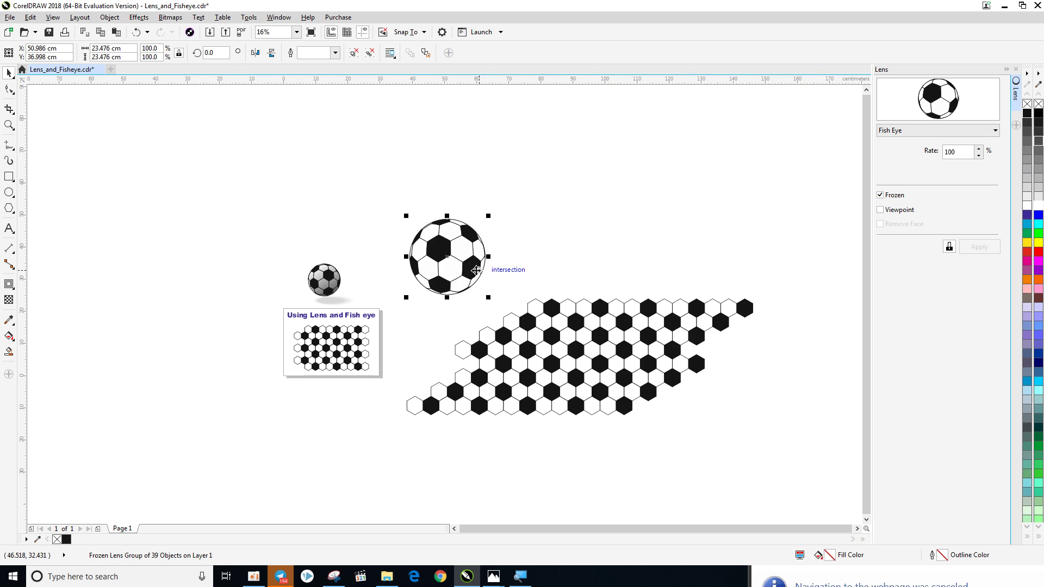
click(1016, 72)
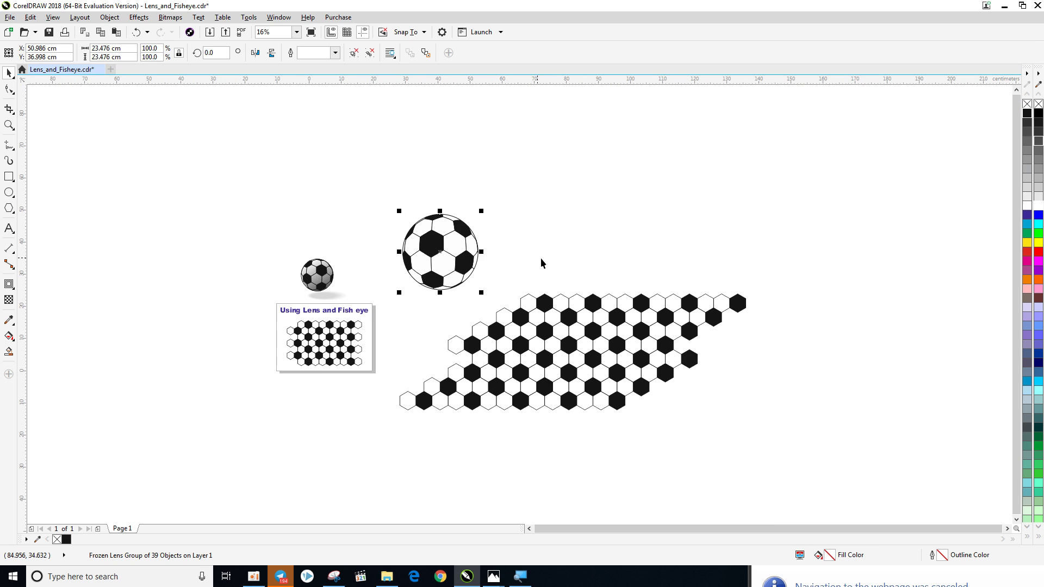
drag(449, 255, 256, 269)
scroll(255, 268, up, 2)
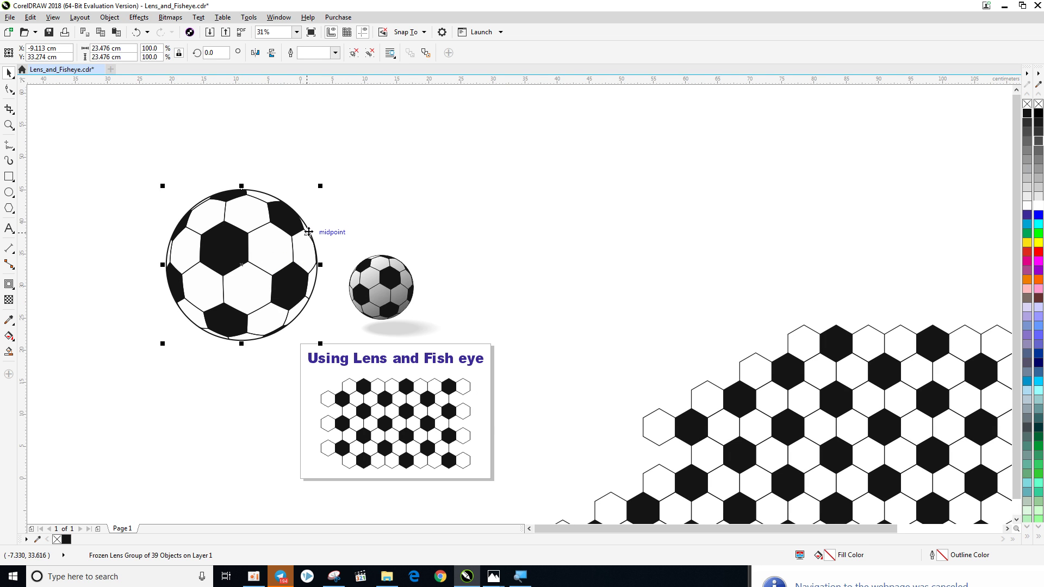
click(542, 220)
key(super)
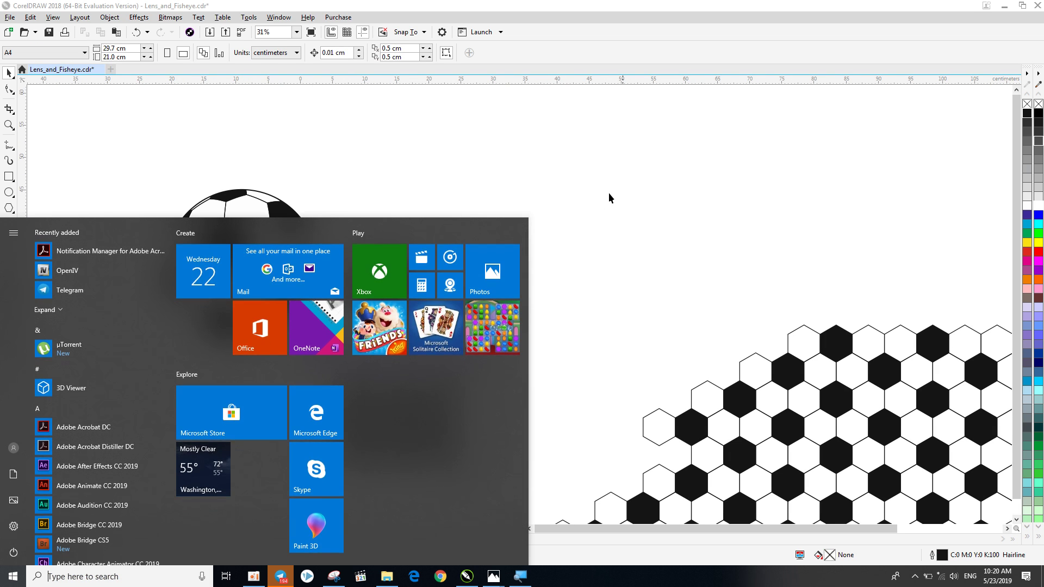
key(super)
scroll(570, 224, down, 3)
scroll(508, 248, up, 2)
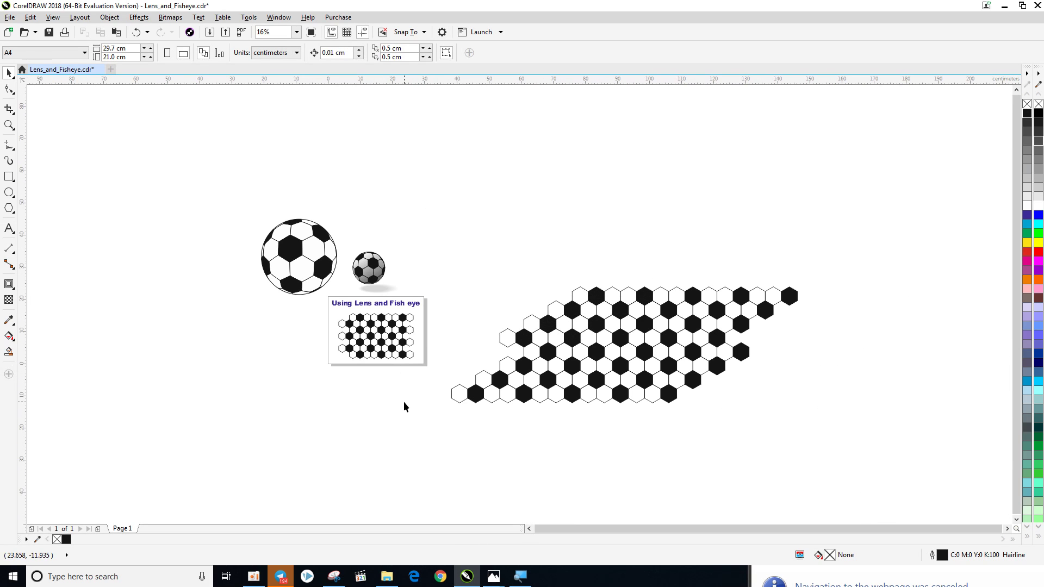
- Switch to File Explorer and open Cafe Logo.cdr from the Logo SvaSor Graphic Design folder in CorelDRAW
click(387, 576)
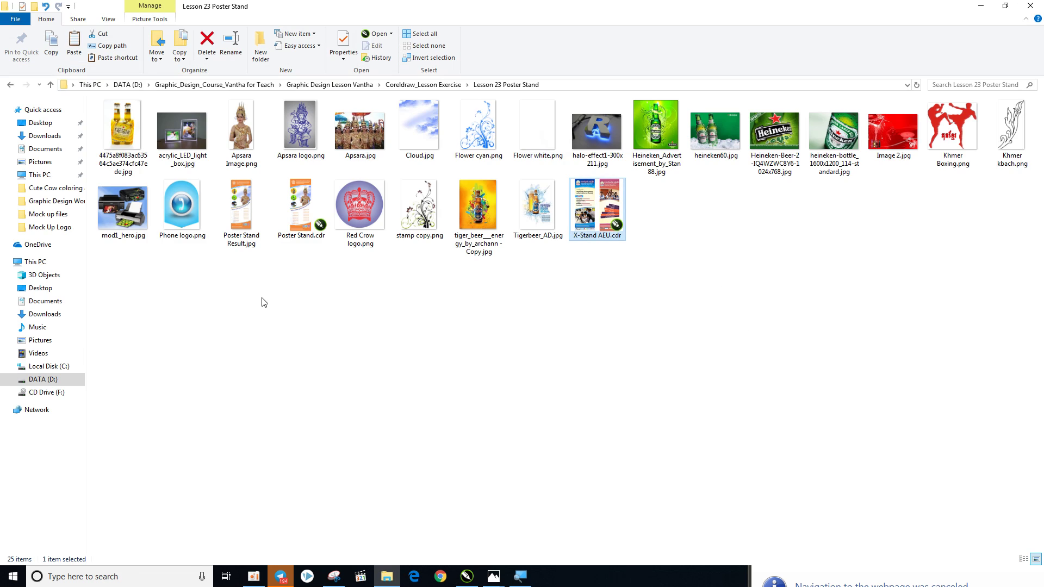
click(11, 85)
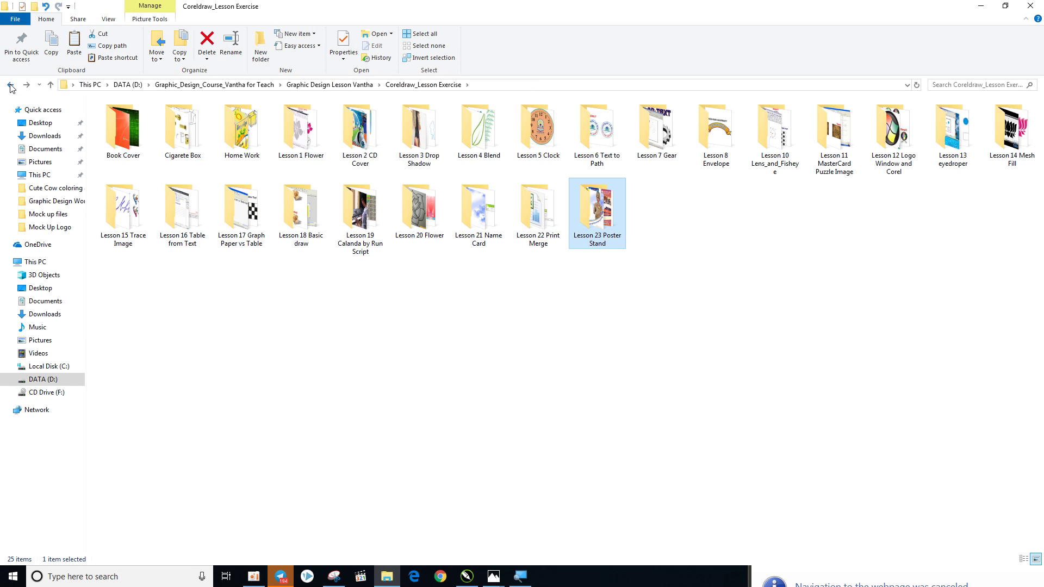
click(11, 86)
click(790, 130)
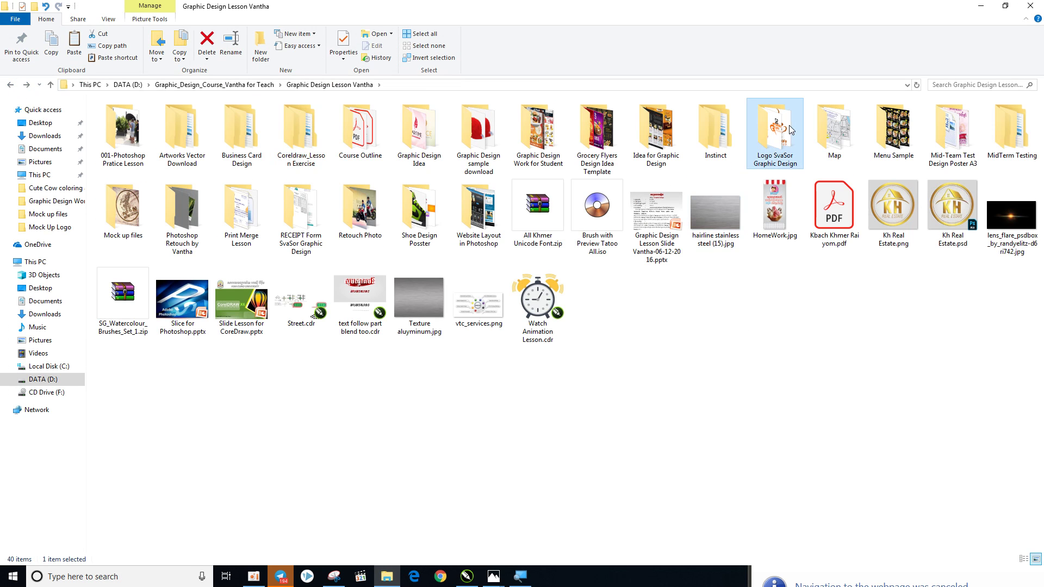
double_click(790, 129)
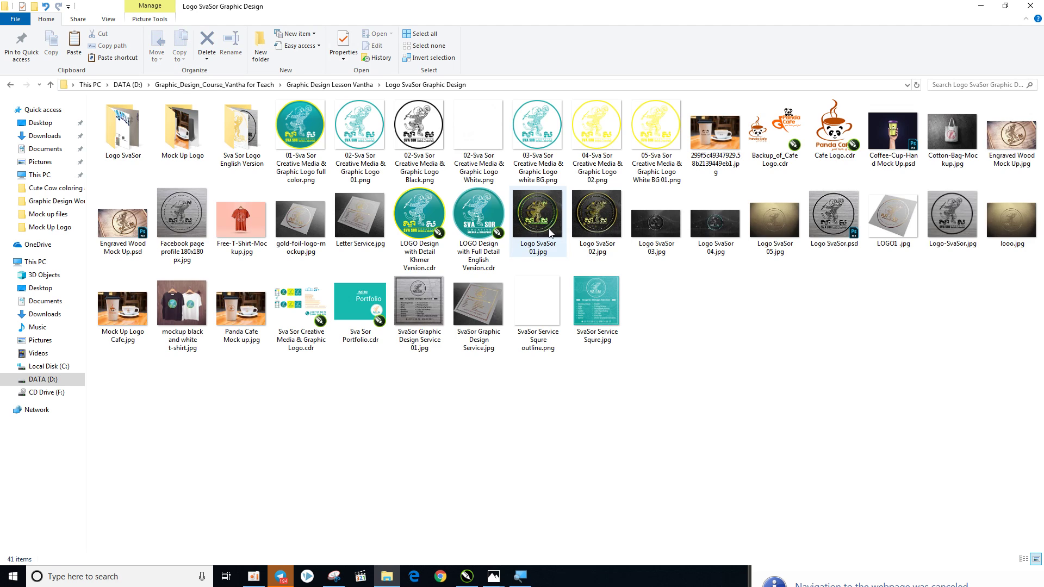
double_click(834, 165)
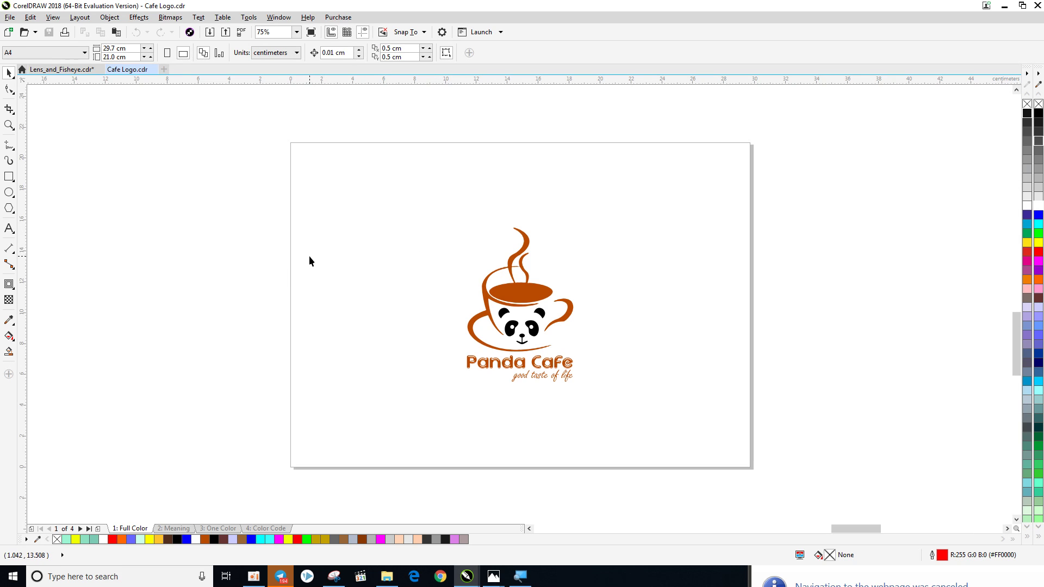
drag(481, 292, 419, 294)
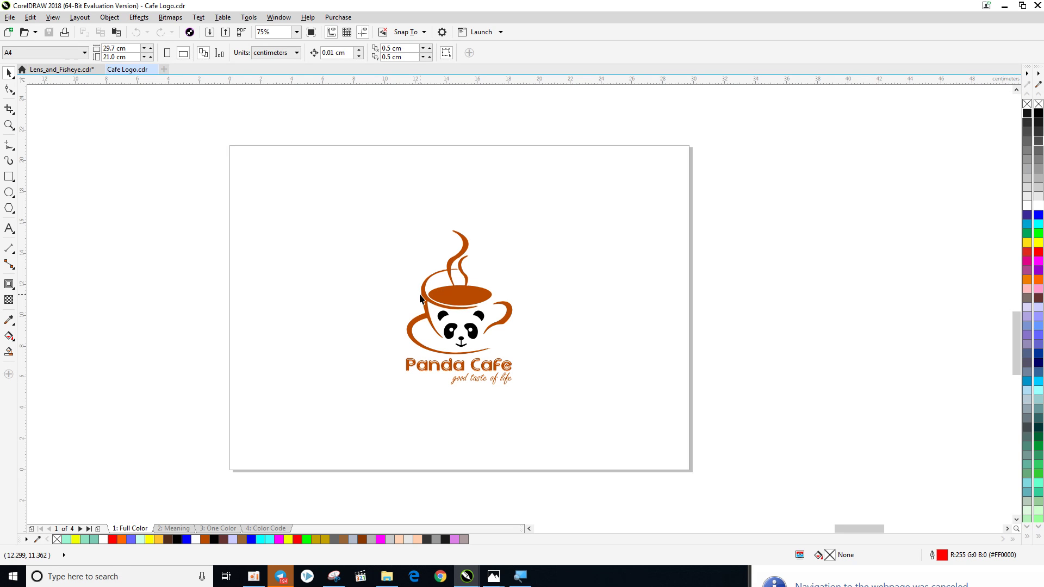
drag(450, 292, 427, 289)
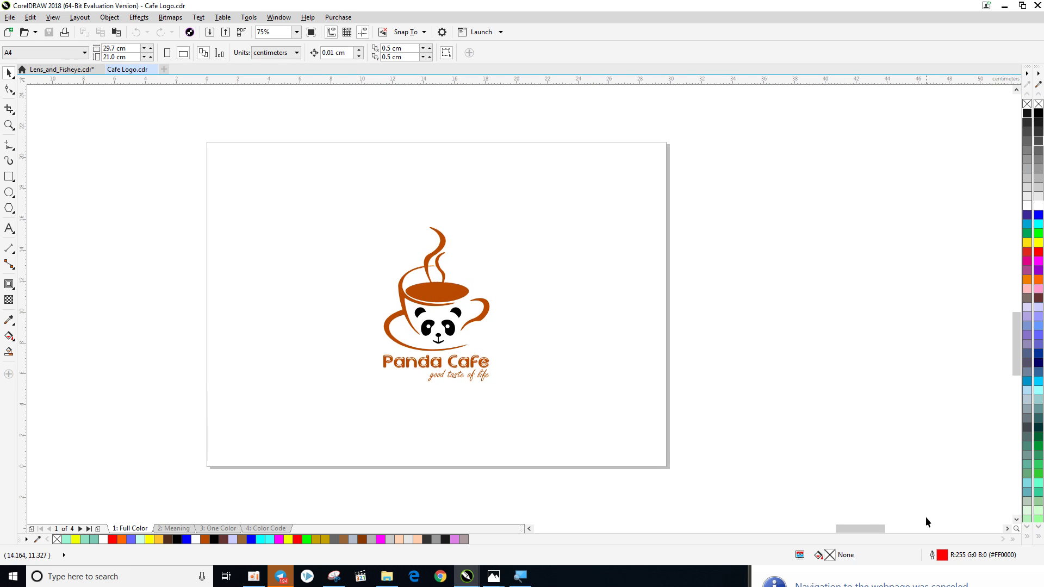
click(937, 582)
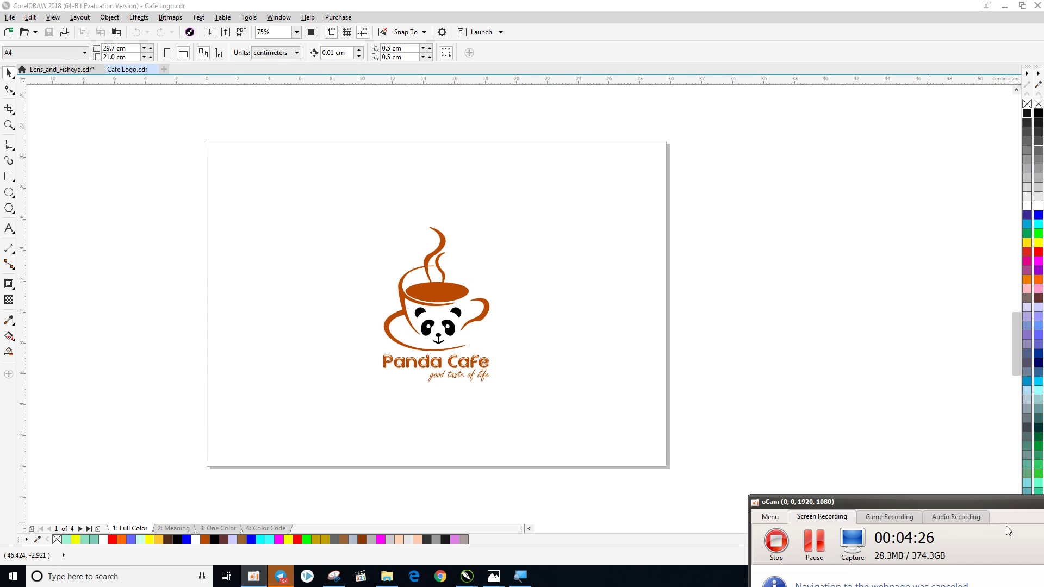
drag(890, 504, 899, 569)
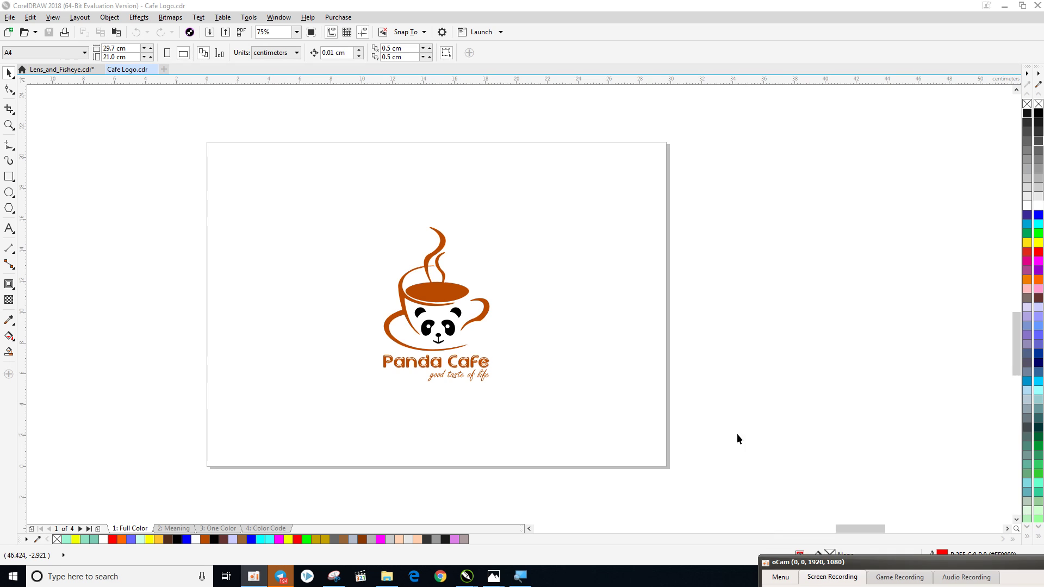
click(737, 433)
drag(450, 351, 433, 353)
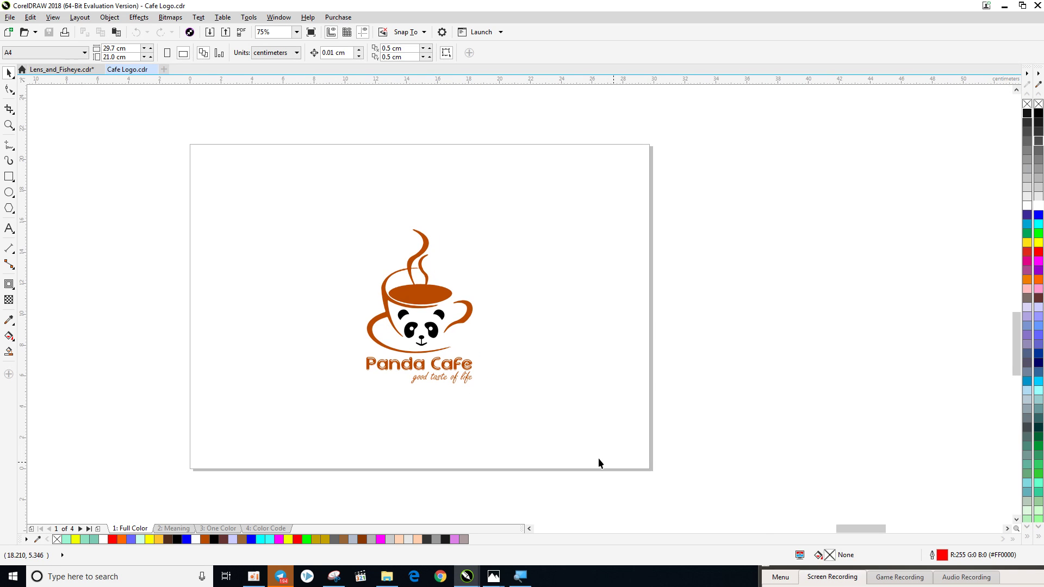
click(712, 581)
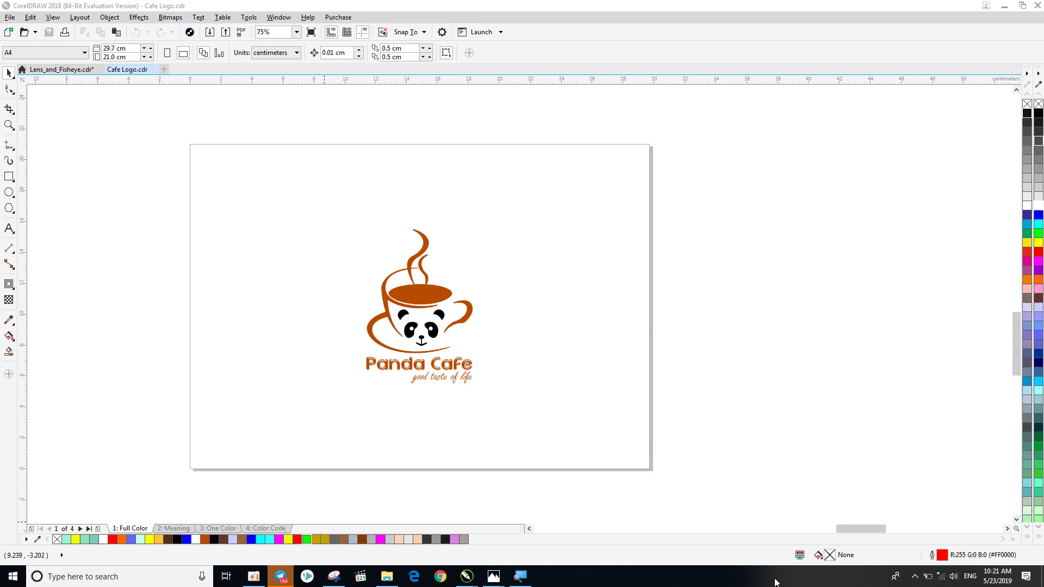
click(254, 577)
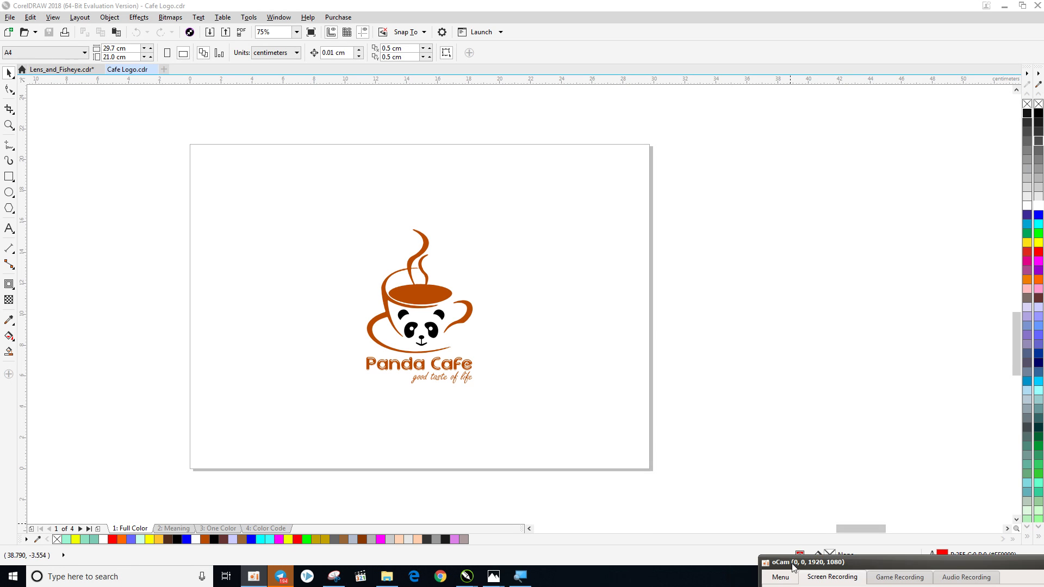